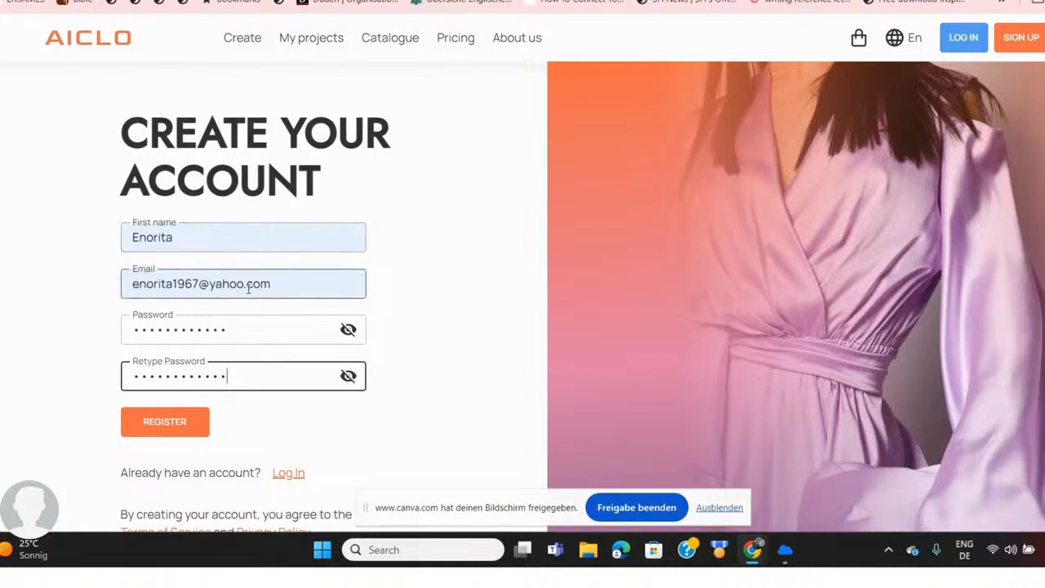
Register the new account with the filled-in details and save its login in the browser
{"action": "left_click", "coordinate": [178, 421]}
{"action": "left_click", "coordinate": [179, 423]}
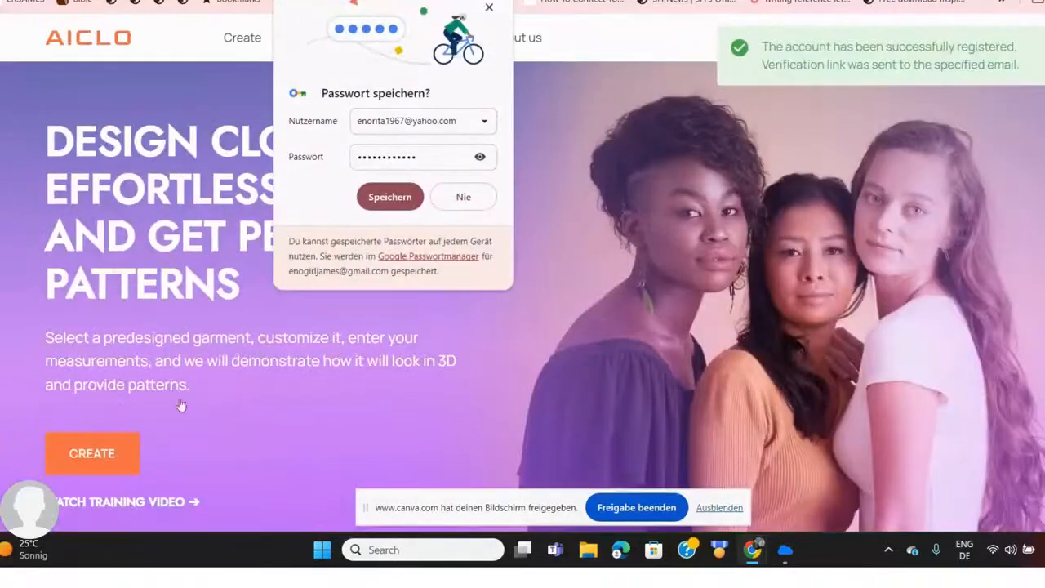
{"action": "left_click", "coordinate": [401, 196]}
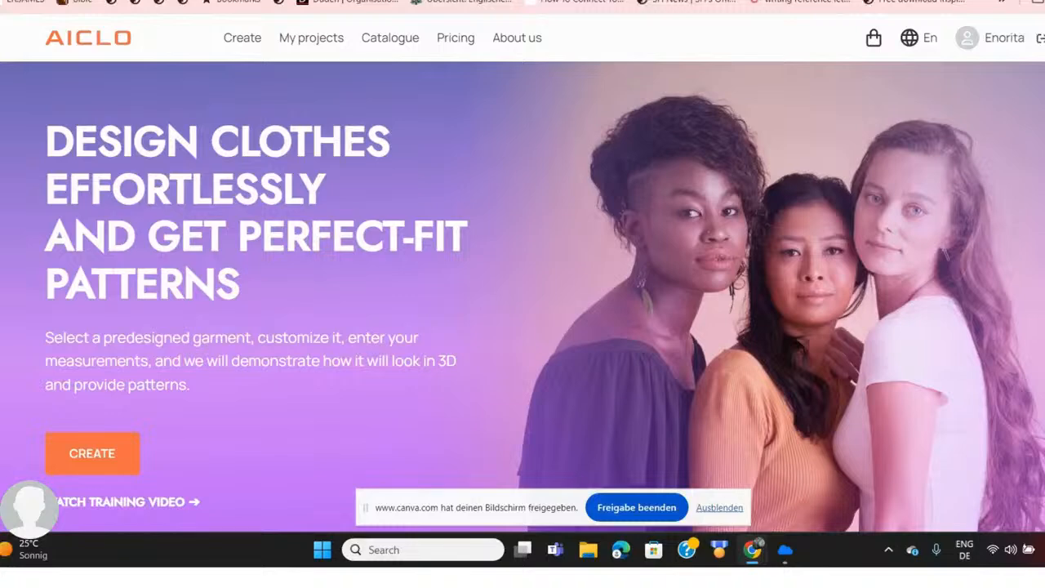
Start creating a new garment from the site's home page
{"action": "scroll", "coordinate": [522, 294], "scroll_direction": "down", "scroll_amount": 6}
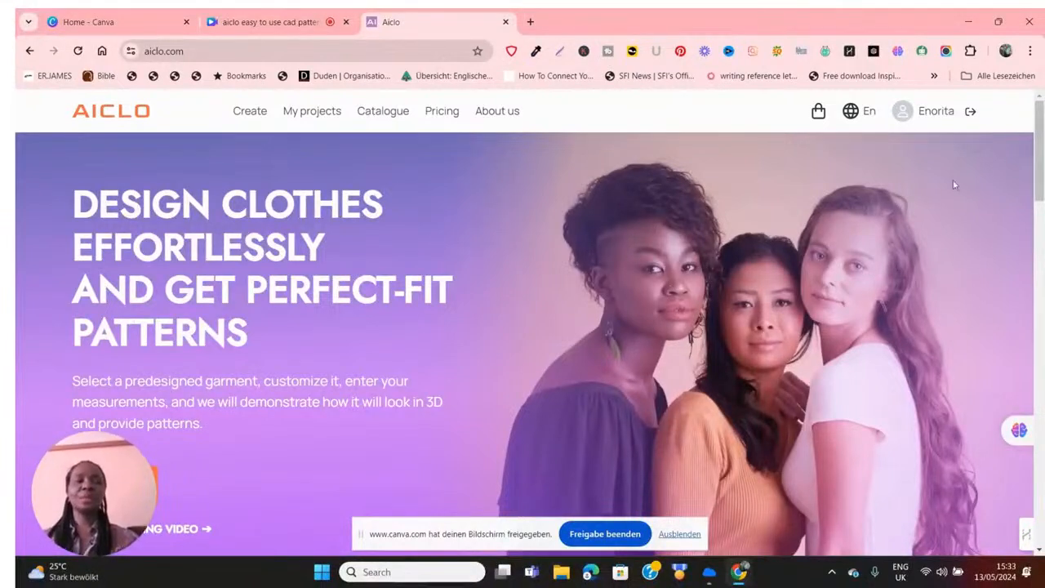
{"action": "left_click_drag", "start_coordinate": [1042, 168], "coordinate": [1041, 130]}
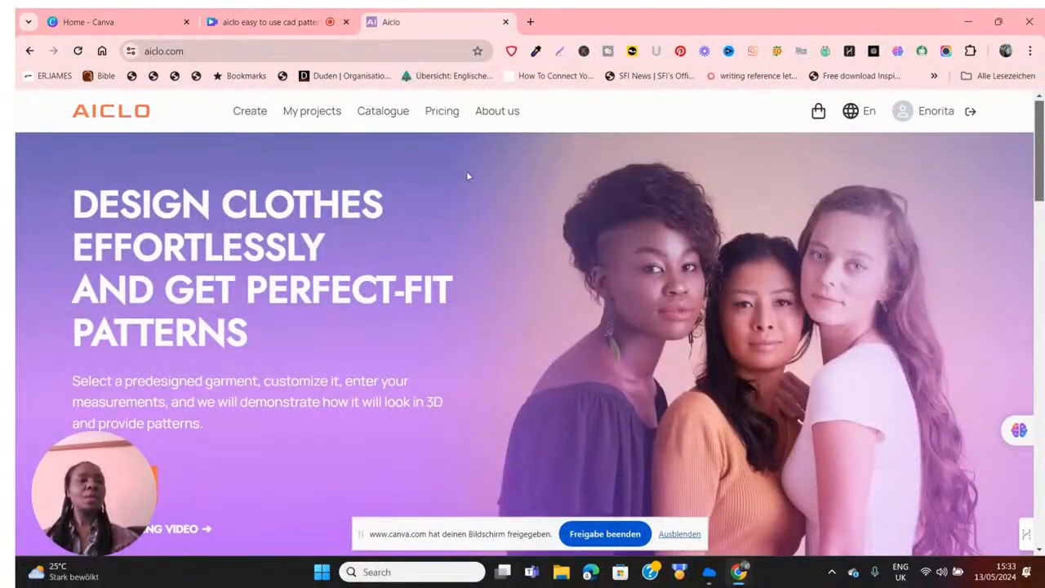
{"action": "left_click", "coordinate": [249, 114]}
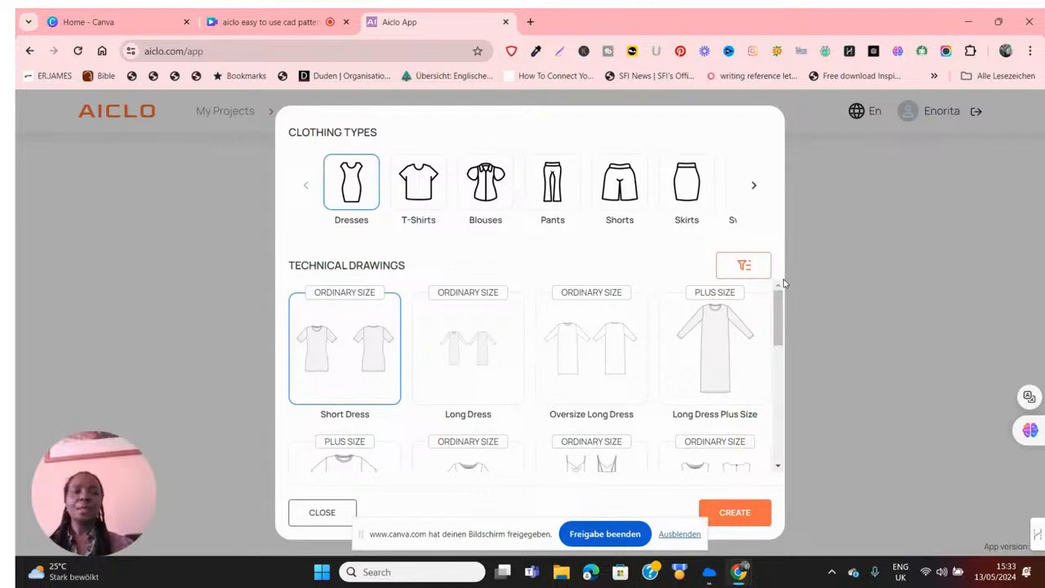
Browse the technical drawings for dresses, T-shirts, blouses, pants, shorts, skirts and sweatshirts
{"action": "left_click_drag", "start_coordinate": [781, 304], "coordinate": [785, 503]}
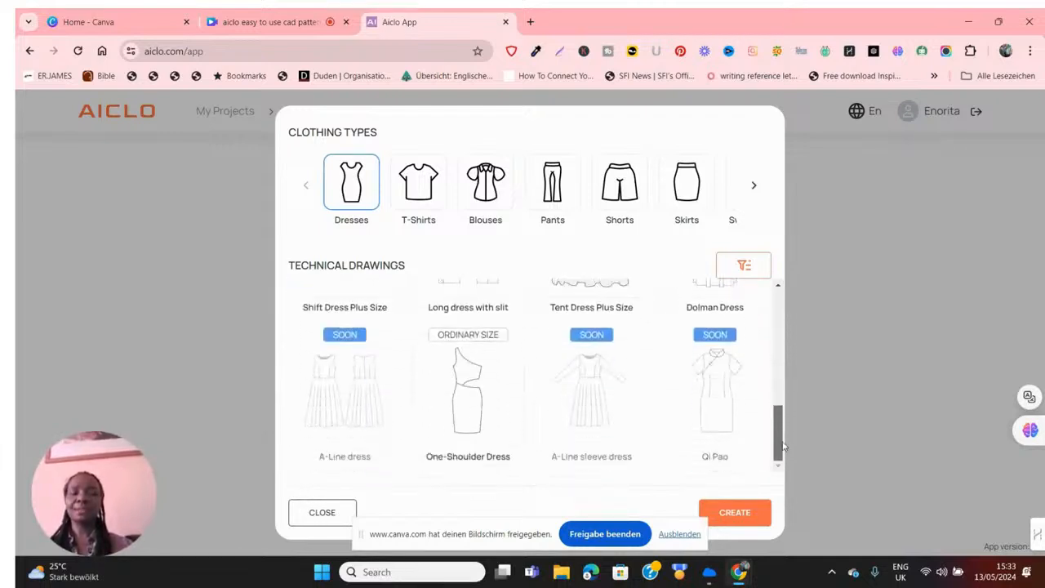
{"action": "left_click_drag", "start_coordinate": [782, 444], "coordinate": [781, 296]}
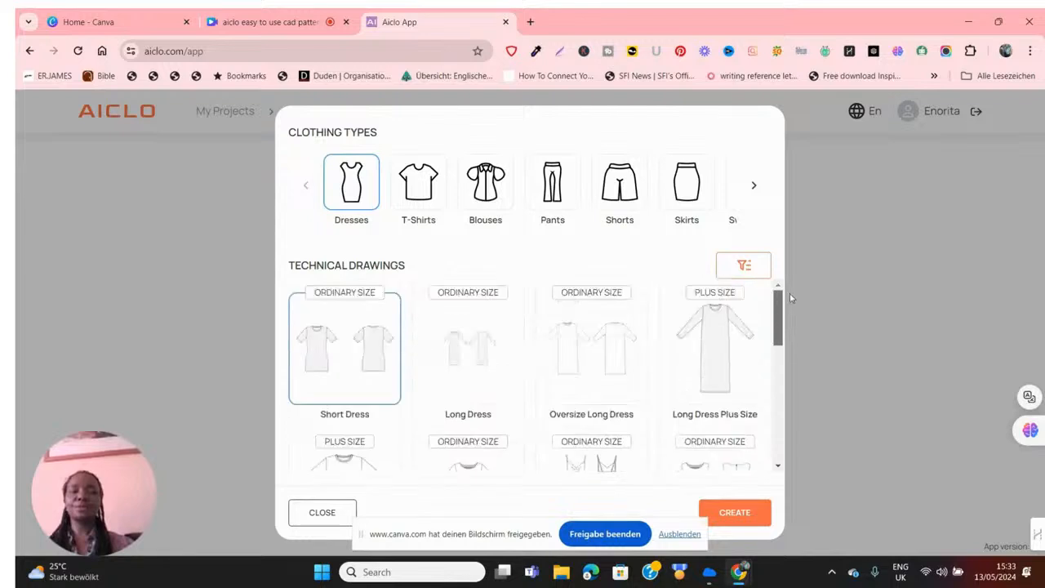
{"action": "left_click", "coordinate": [416, 202]}
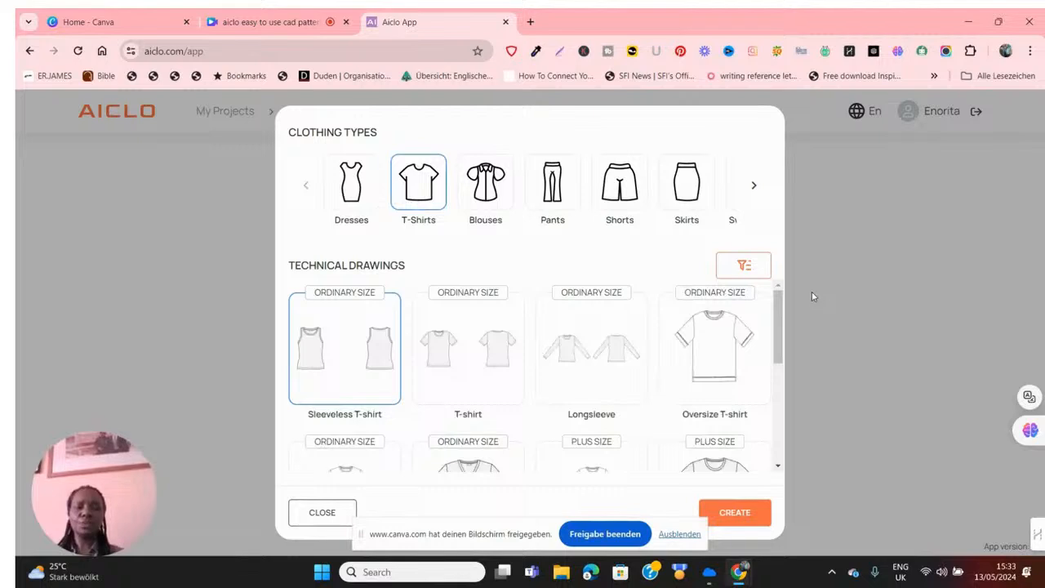
{"action": "left_click_drag", "start_coordinate": [780, 314], "coordinate": [791, 275]}
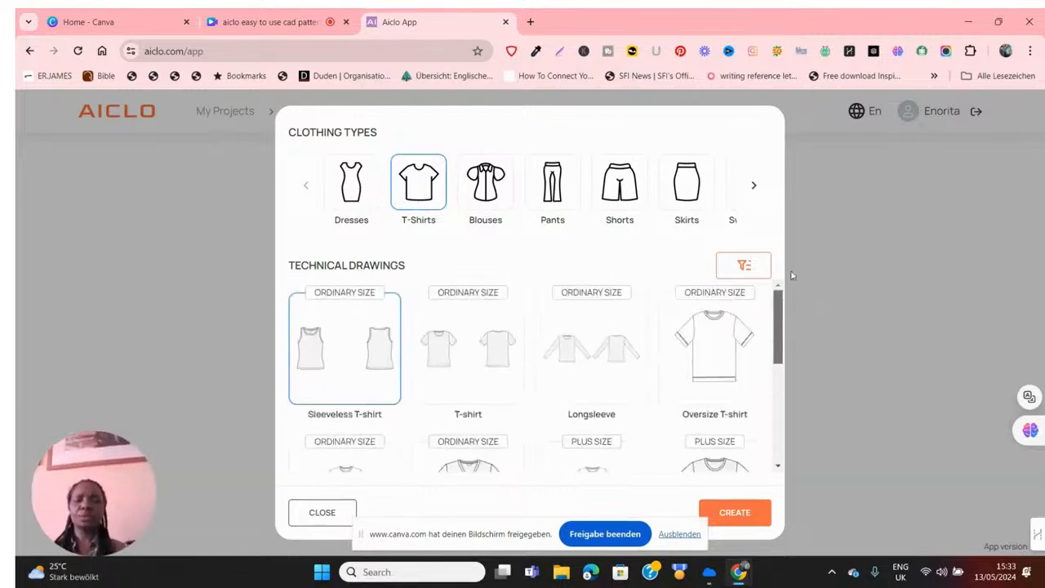
{"action": "left_click", "coordinate": [486, 184]}
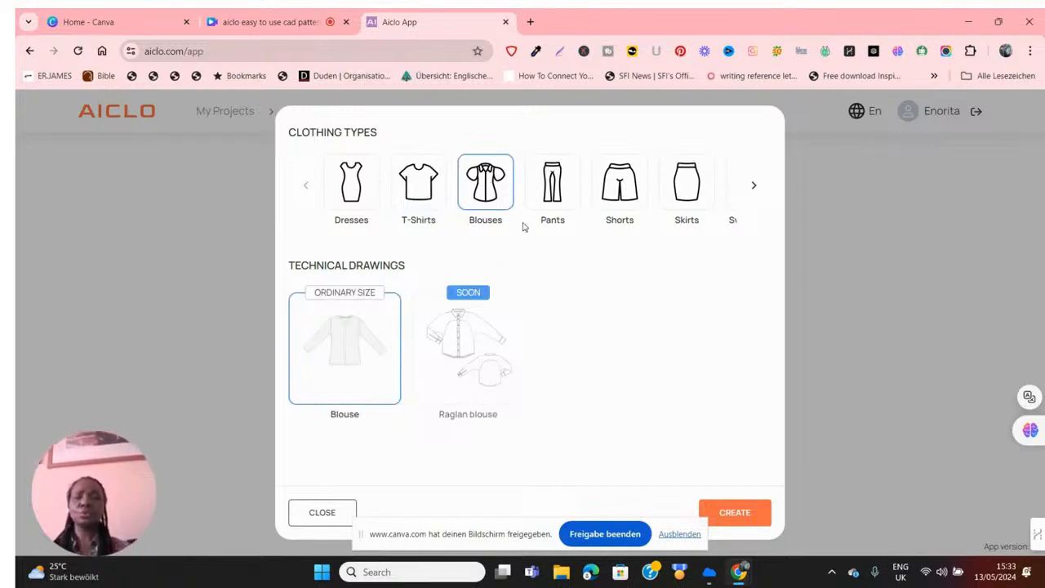
{"action": "left_click", "coordinate": [560, 201]}
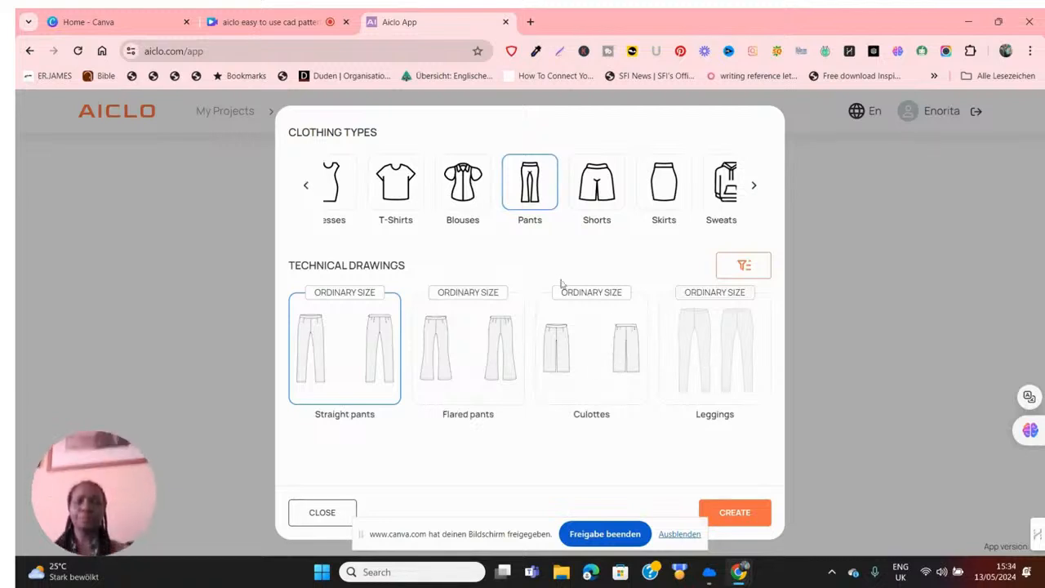
{"action": "left_click", "coordinate": [598, 181]}
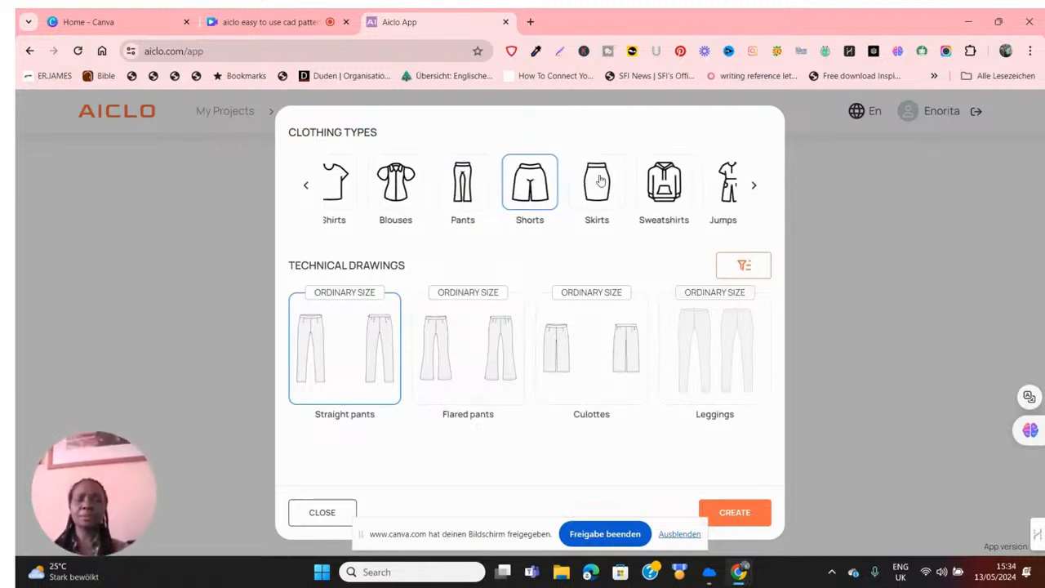
{"action": "left_click", "coordinate": [600, 179]}
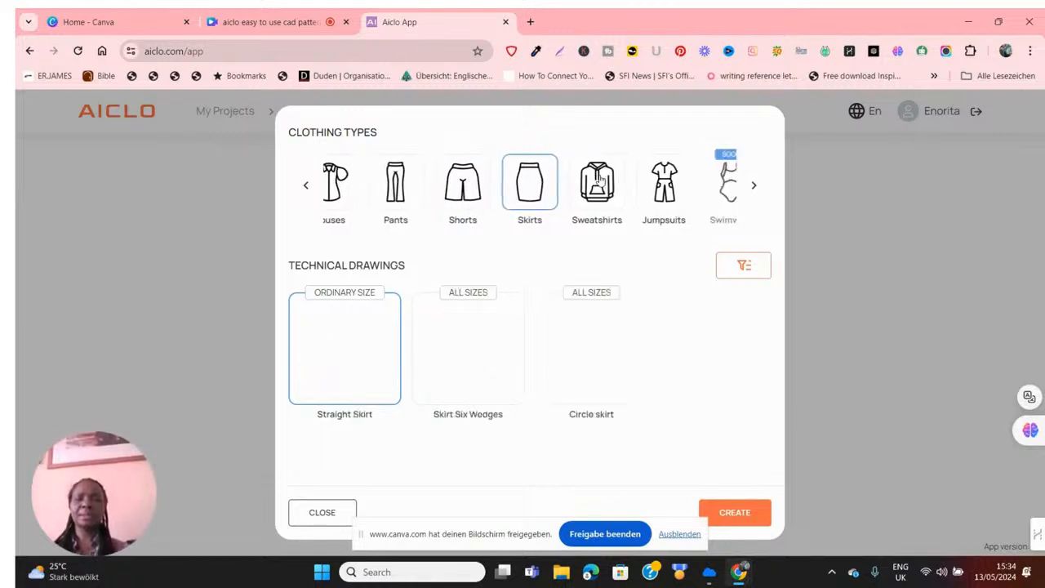
{"action": "left_click", "coordinate": [598, 181]}
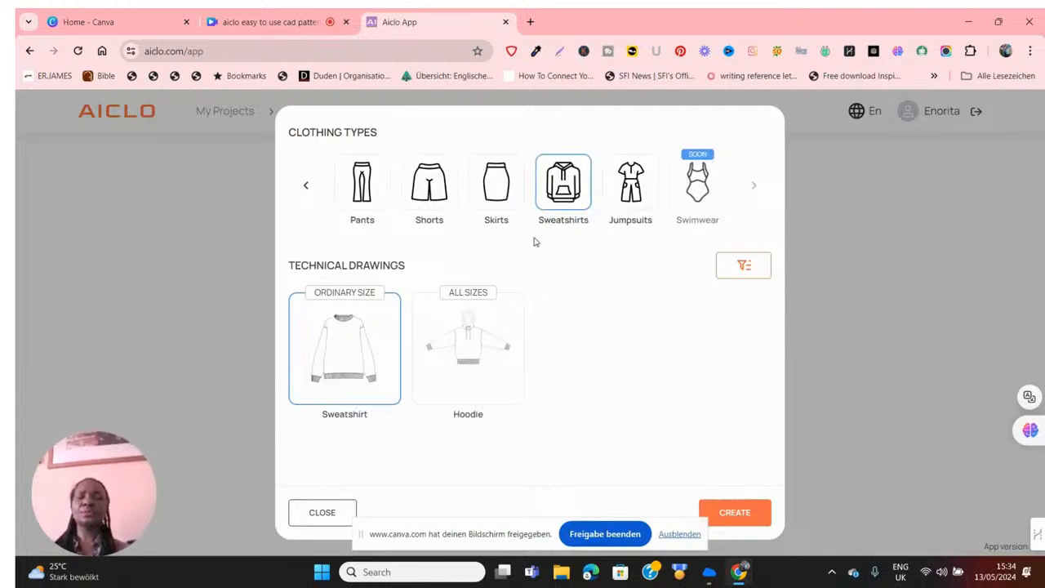
{"action": "left_click", "coordinate": [307, 189]}
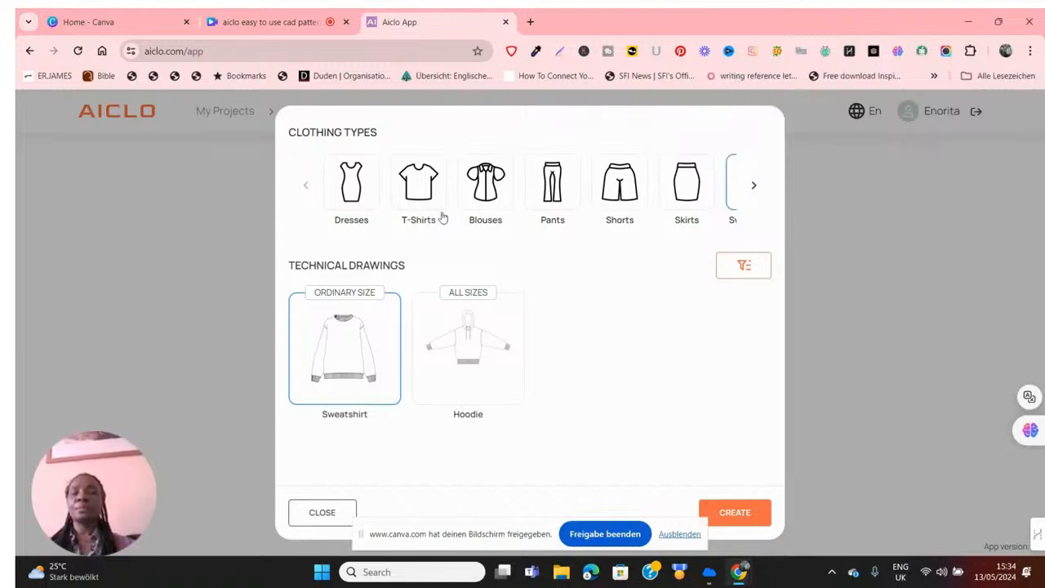
Create a project from the One-Shoulder Dress drawing among the Dresses
{"action": "left_click", "coordinate": [346, 191]}
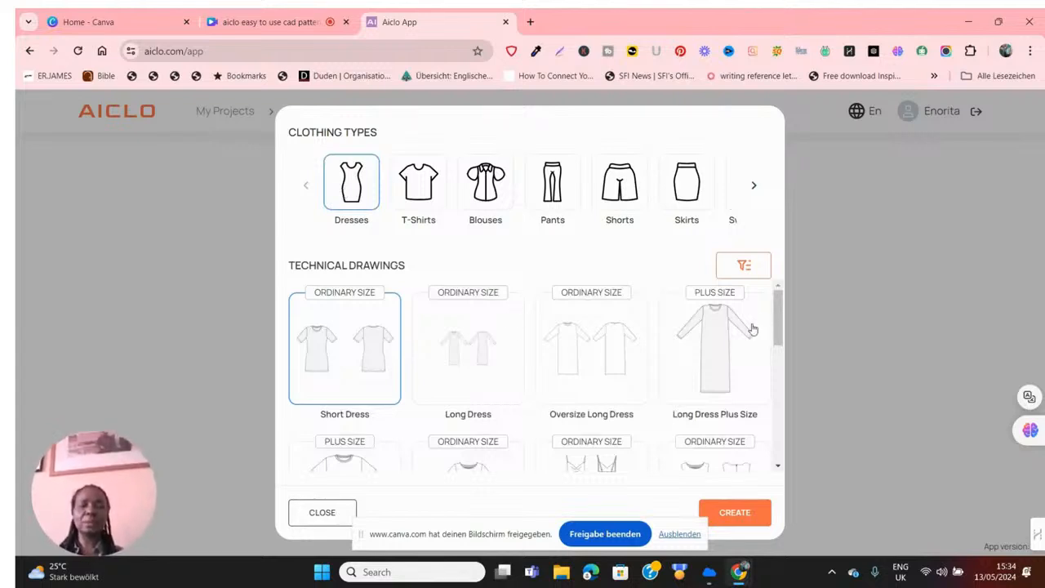
{"action": "left_click_drag", "start_coordinate": [777, 327], "coordinate": [779, 495]}
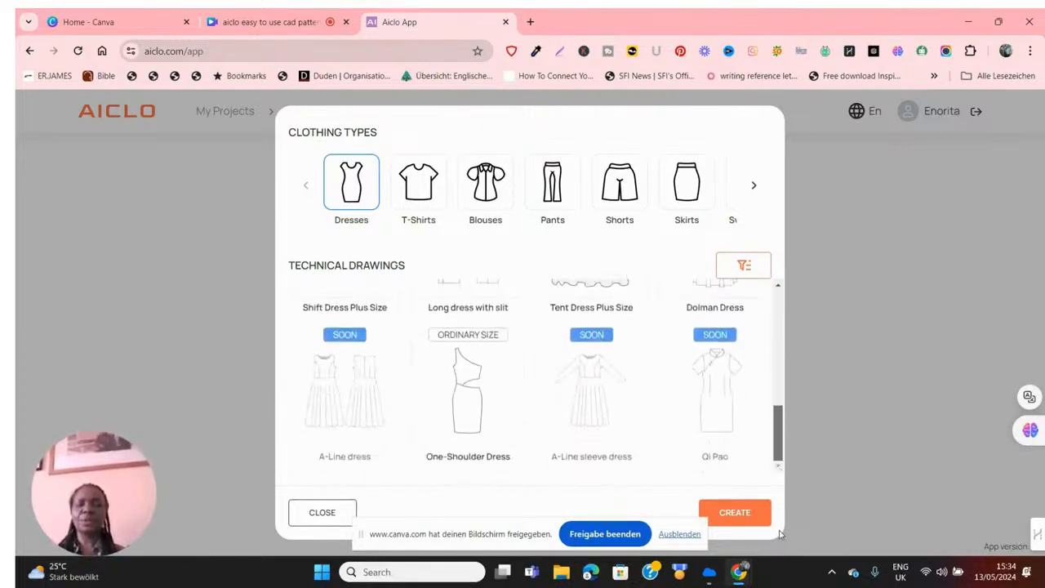
{"action": "left_click_drag", "start_coordinate": [780, 534], "coordinate": [779, 534]}
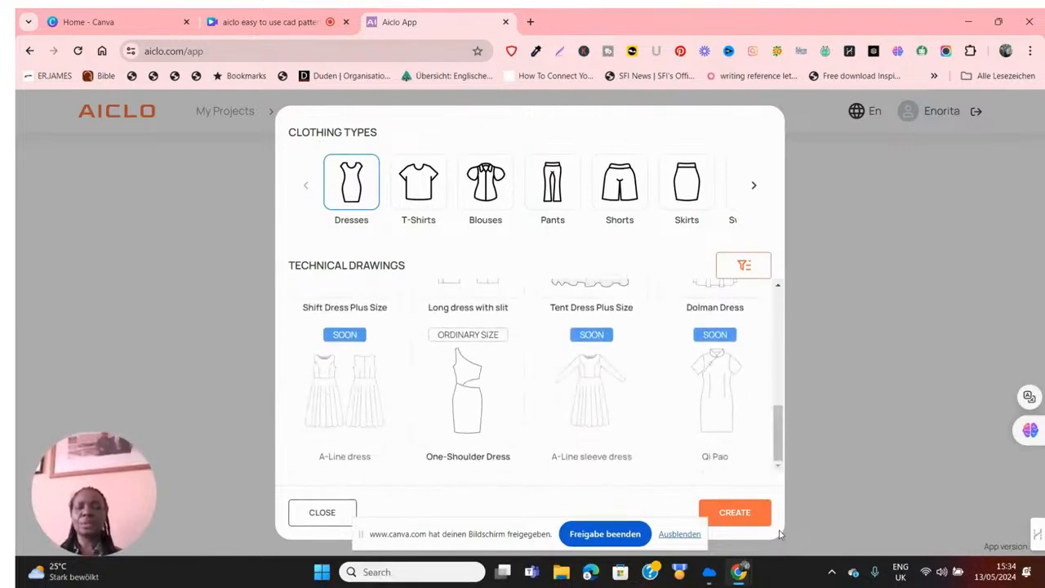
{"action": "left_click", "coordinate": [479, 401]}
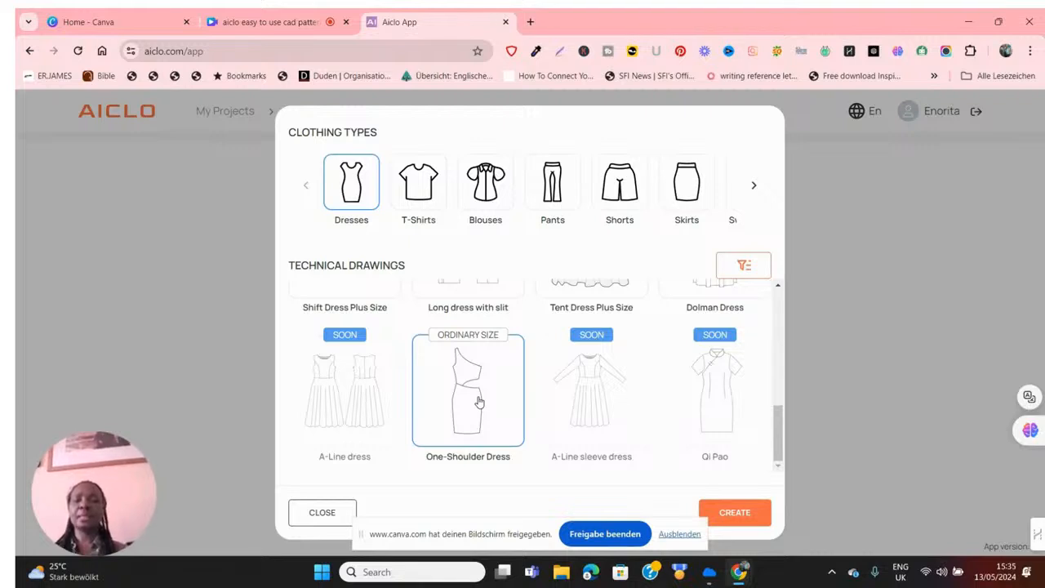
{"action": "left_click", "coordinate": [745, 511]}
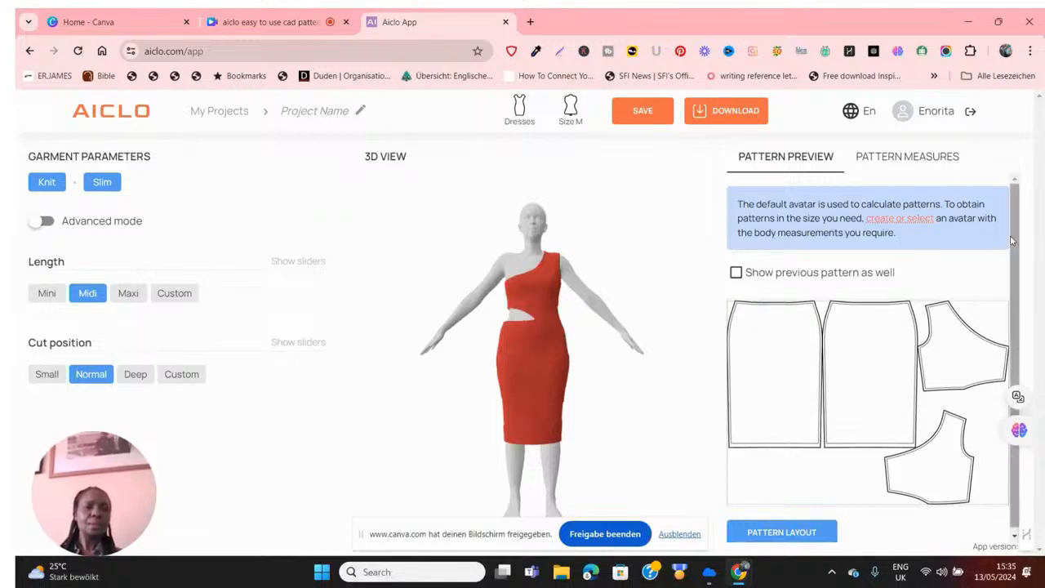
Enable advanced mode for the garment parameters and set the waist width to 44% with the pattern preview shown
{"action": "left_click_drag", "start_coordinate": [1015, 236], "coordinate": [1015, 262]}
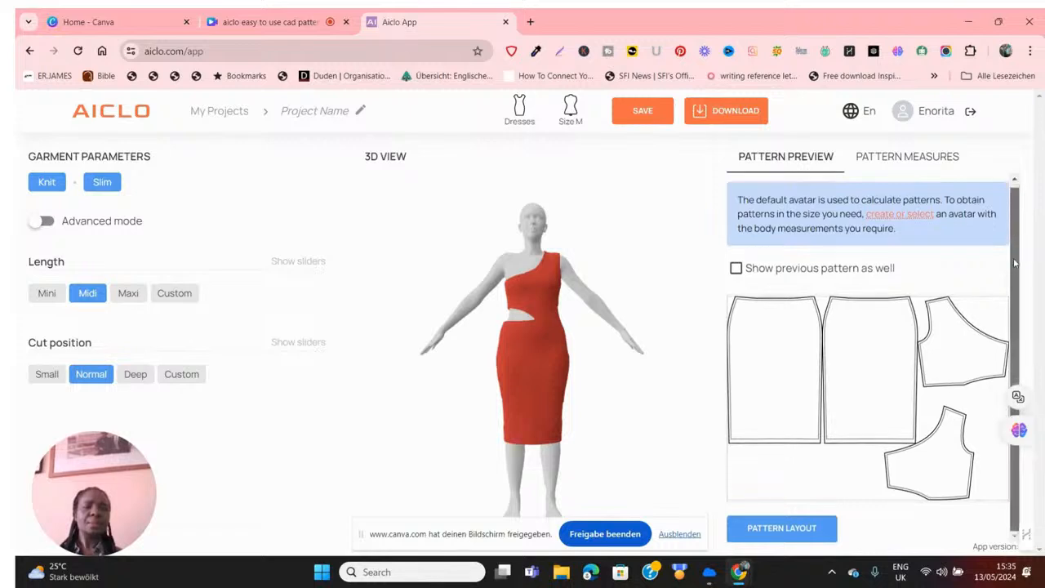
{"action": "left_click", "coordinate": [44, 221]}
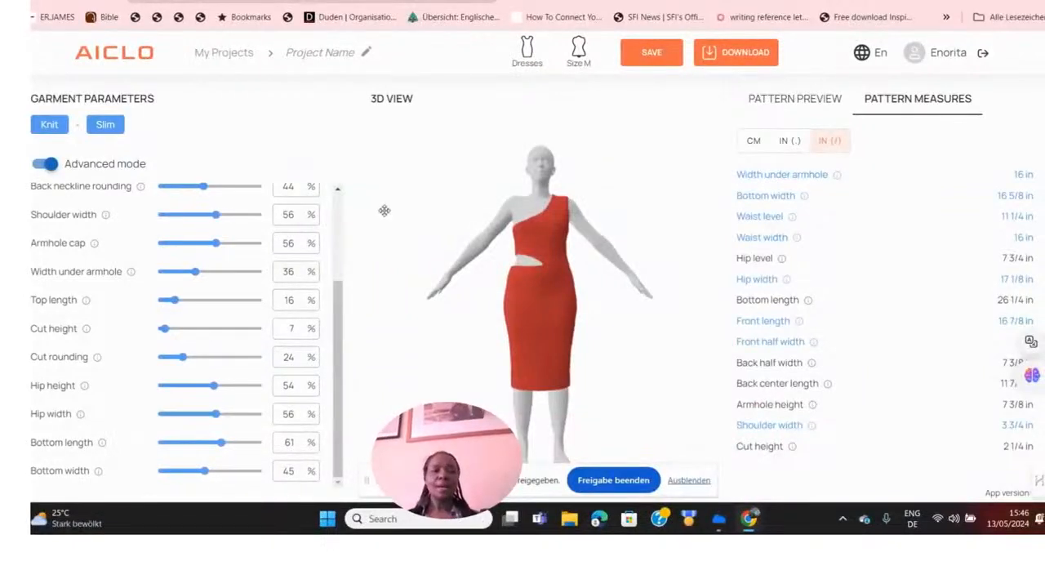
{"action": "left_click", "coordinate": [799, 102]}
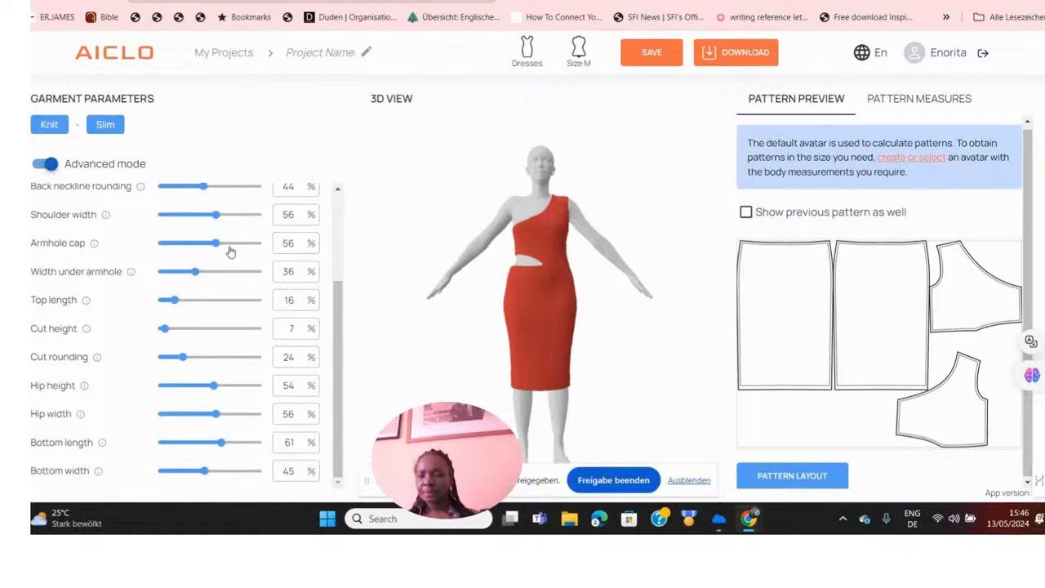
{"action": "left_click_drag", "start_coordinate": [341, 290], "coordinate": [353, 217]}
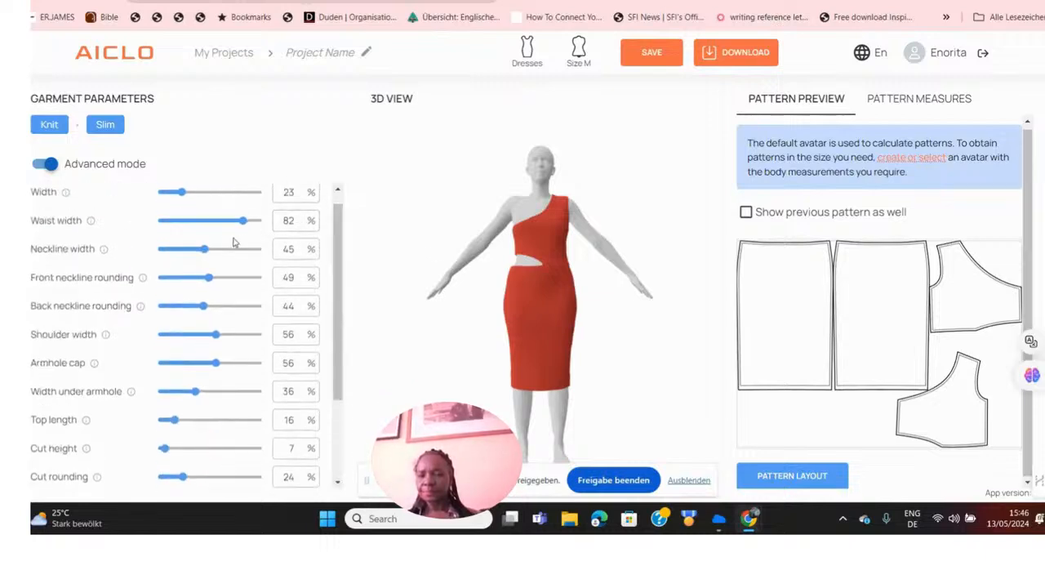
{"action": "left_click_drag", "start_coordinate": [243, 221], "coordinate": [204, 222]}
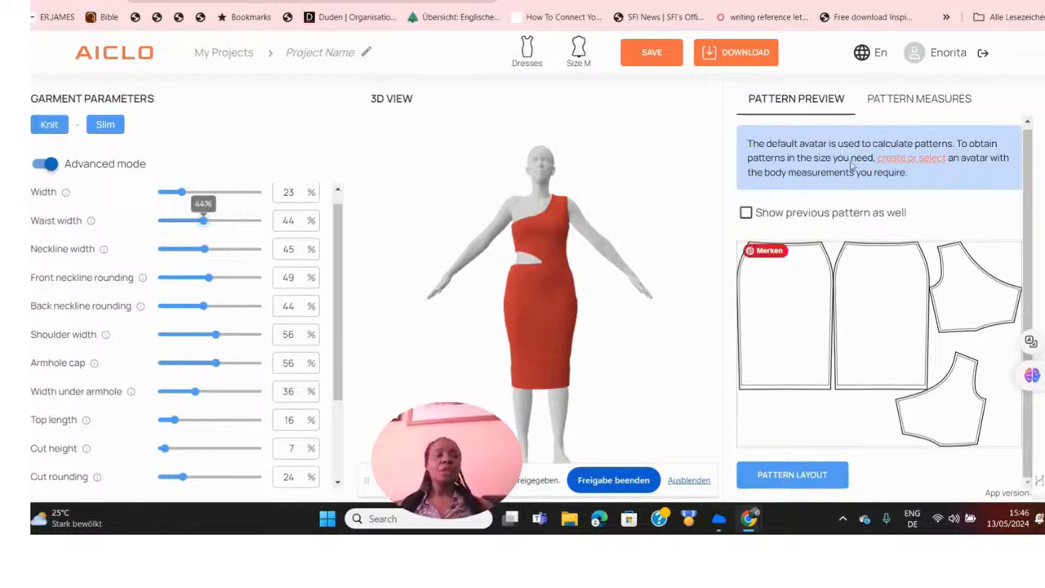
Open the pattern measures and examine where the bottom width is measured on the pattern pieces
{"action": "left_click", "coordinate": [917, 101]}
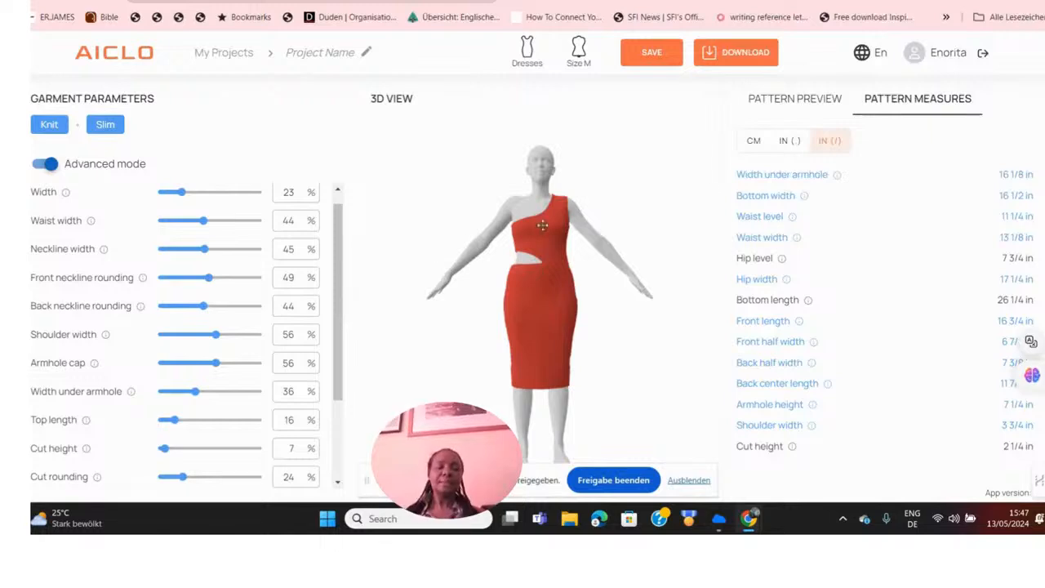
{"action": "left_click", "coordinate": [803, 197]}
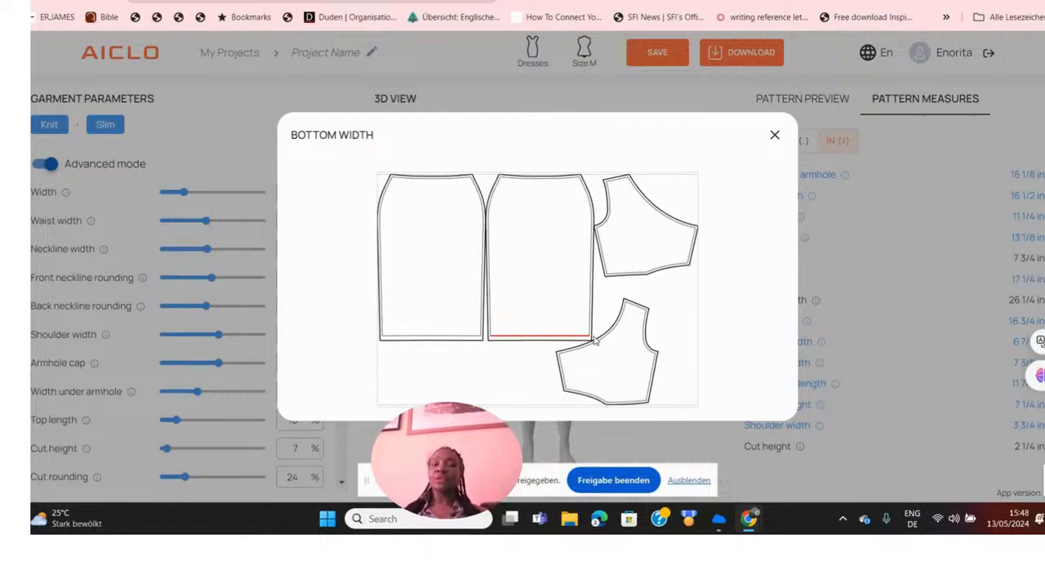
{"action": "left_click", "coordinate": [775, 136]}
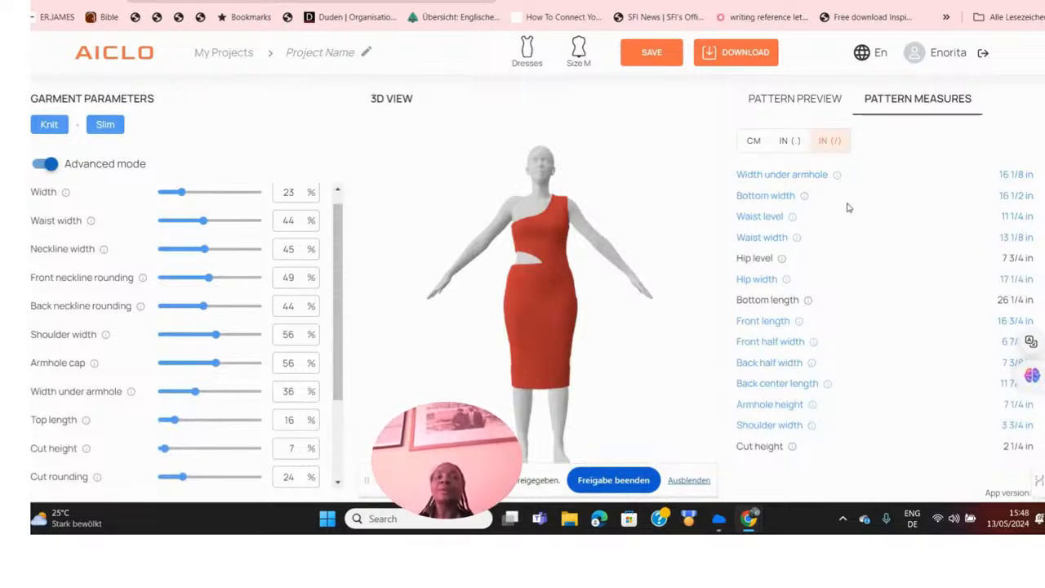
{"action": "left_click", "coordinate": [804, 197]}
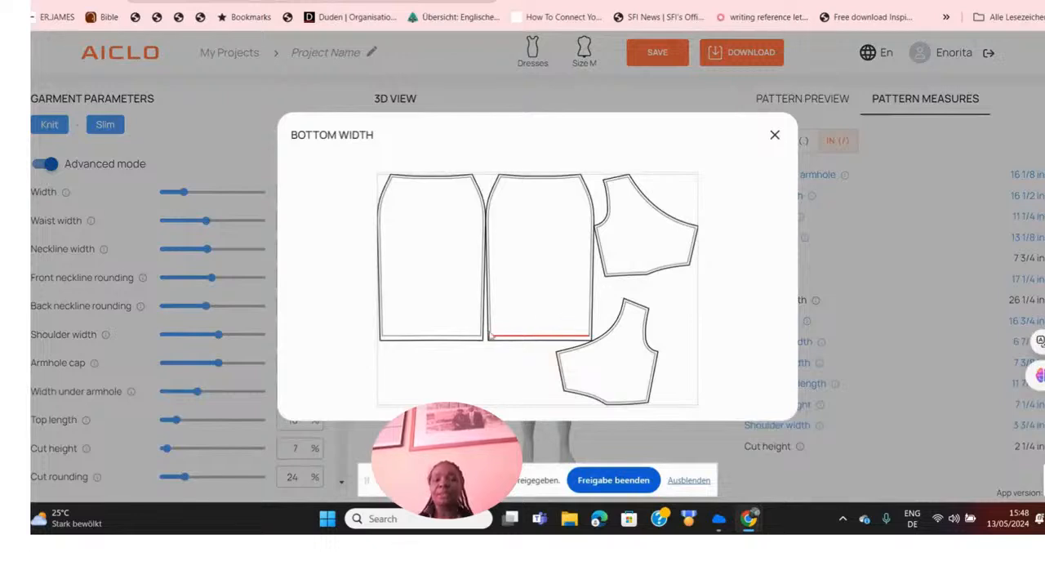
{"action": "left_click", "coordinate": [776, 135]}
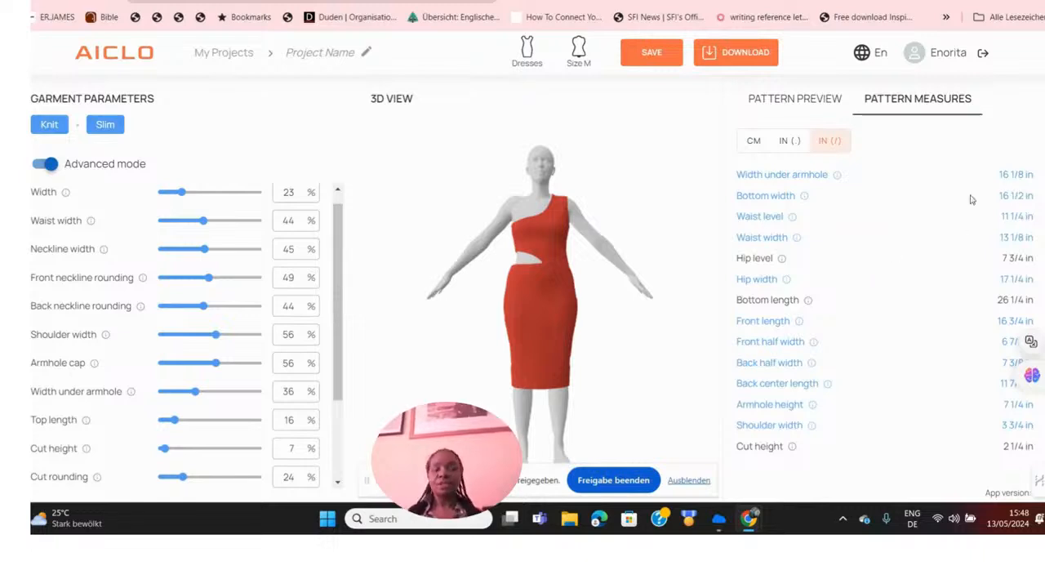
Compare the pattern measures in centimetres and fractional inches, and examine where the waist width lies on the pattern
{"action": "left_click", "coordinate": [753, 141]}
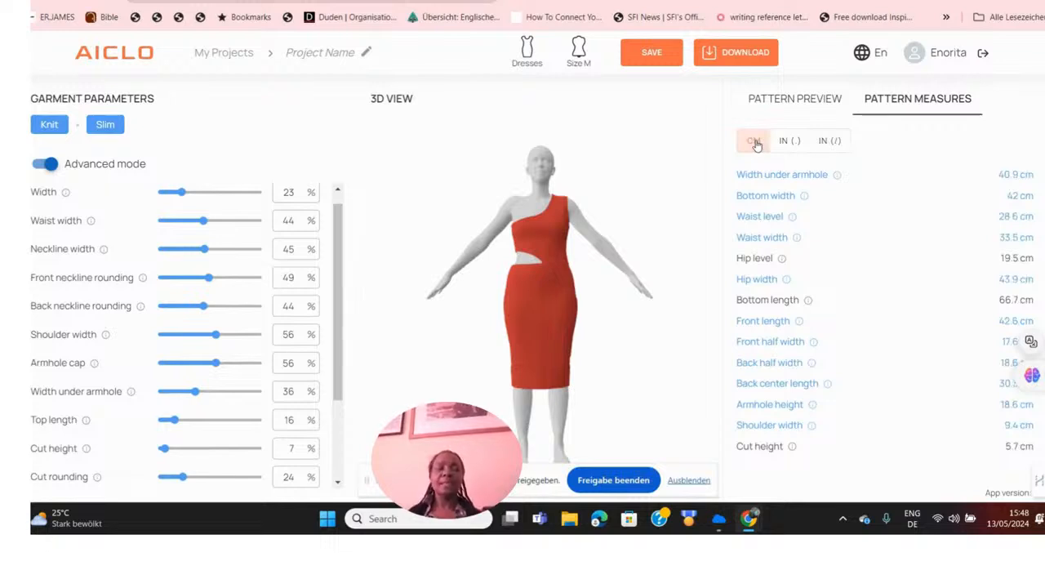
{"action": "left_click", "coordinate": [826, 142]}
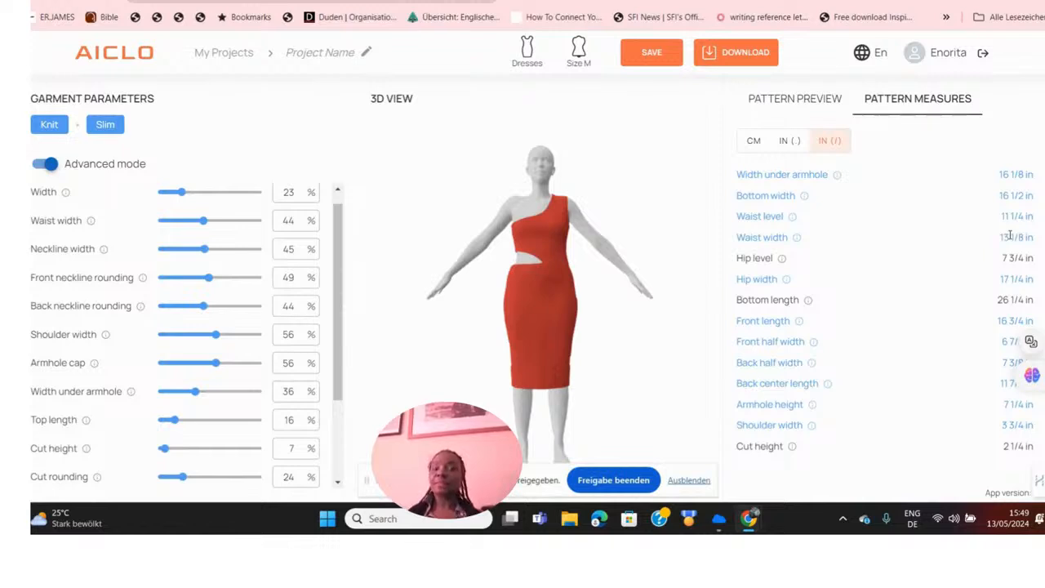
{"action": "left_click", "coordinate": [796, 238]}
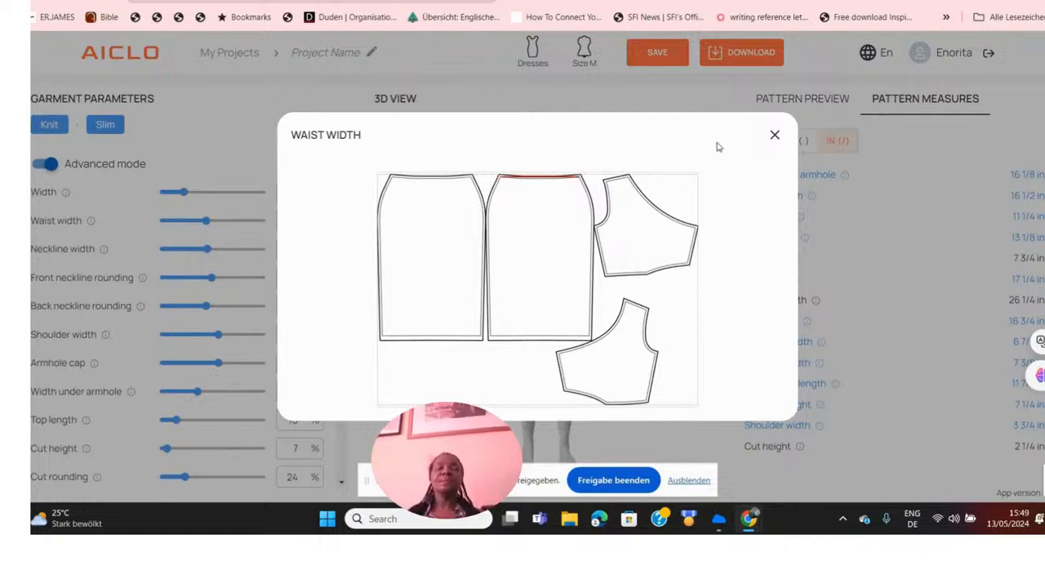
{"action": "left_click", "coordinate": [776, 135]}
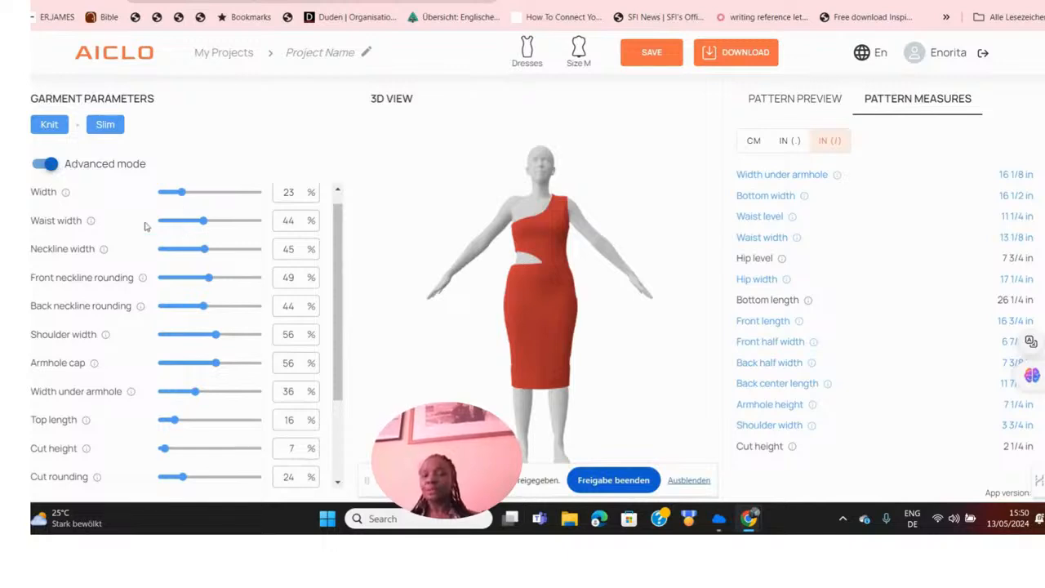
Raise the dress's waist width to 86% in the advanced garment parameters
{"action": "left_click", "coordinate": [46, 164]}
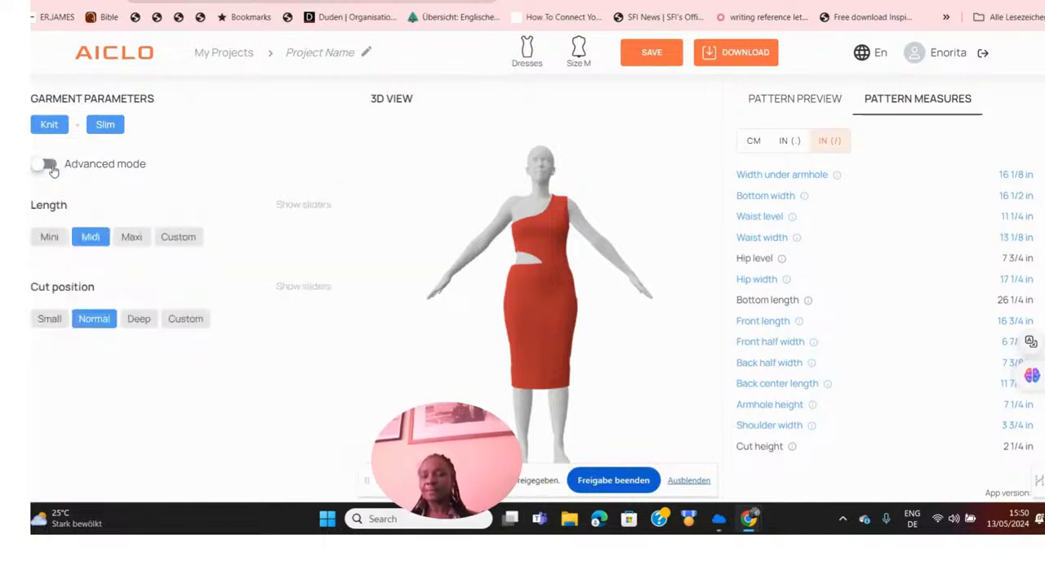
{"action": "left_click", "coordinate": [48, 165]}
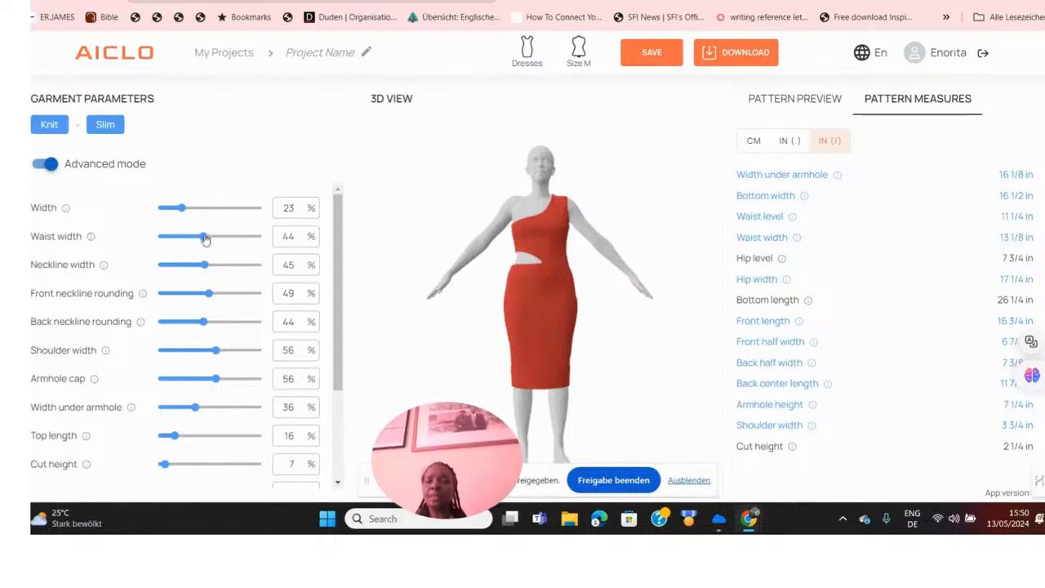
{"action": "left_click_drag", "start_coordinate": [204, 237], "coordinate": [230, 245]}
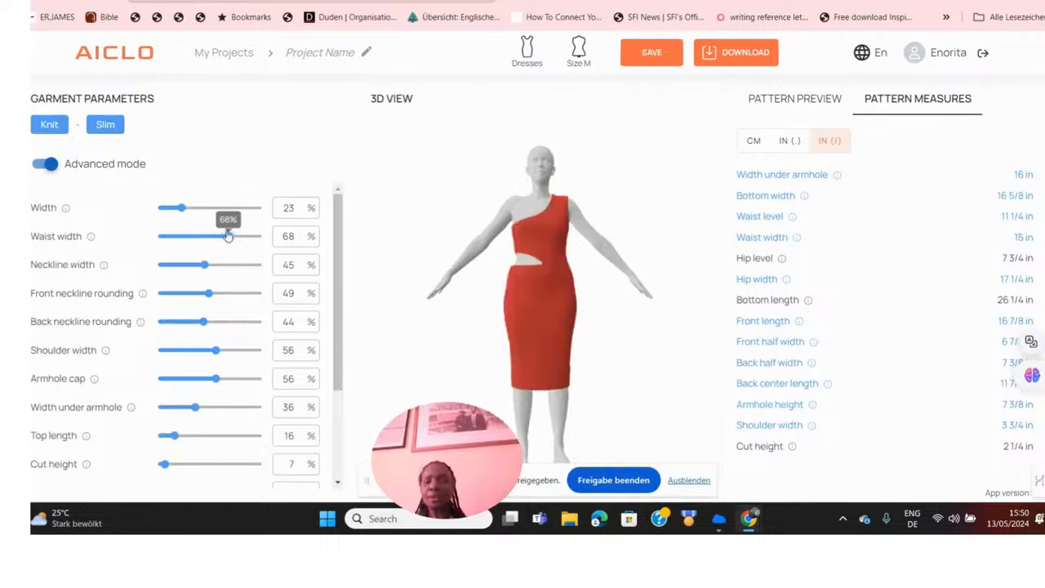
{"action": "left_click_drag", "start_coordinate": [228, 238], "coordinate": [235, 240]}
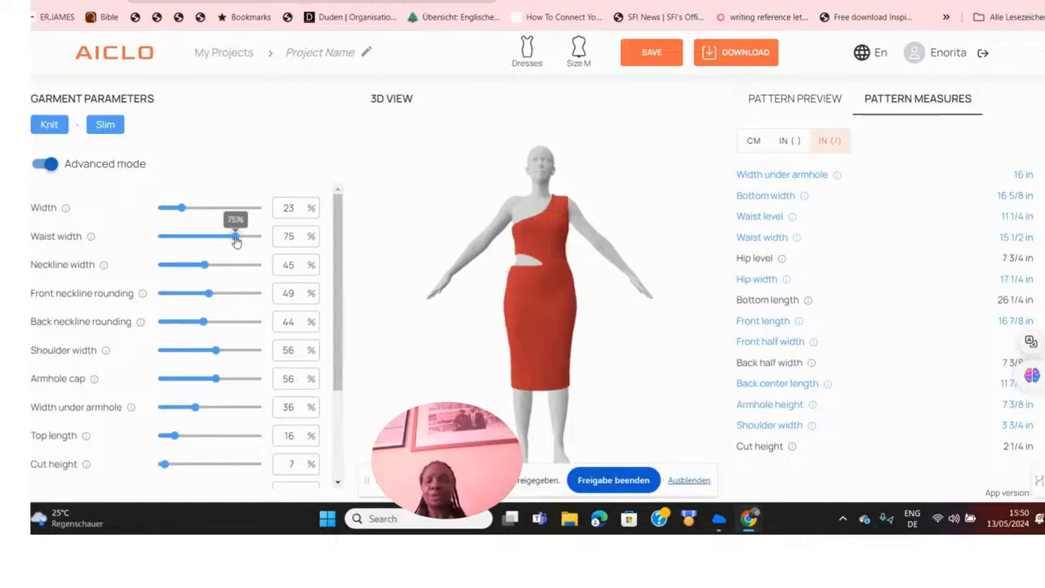
{"action": "left_click_drag", "start_coordinate": [235, 239], "coordinate": [242, 241]}
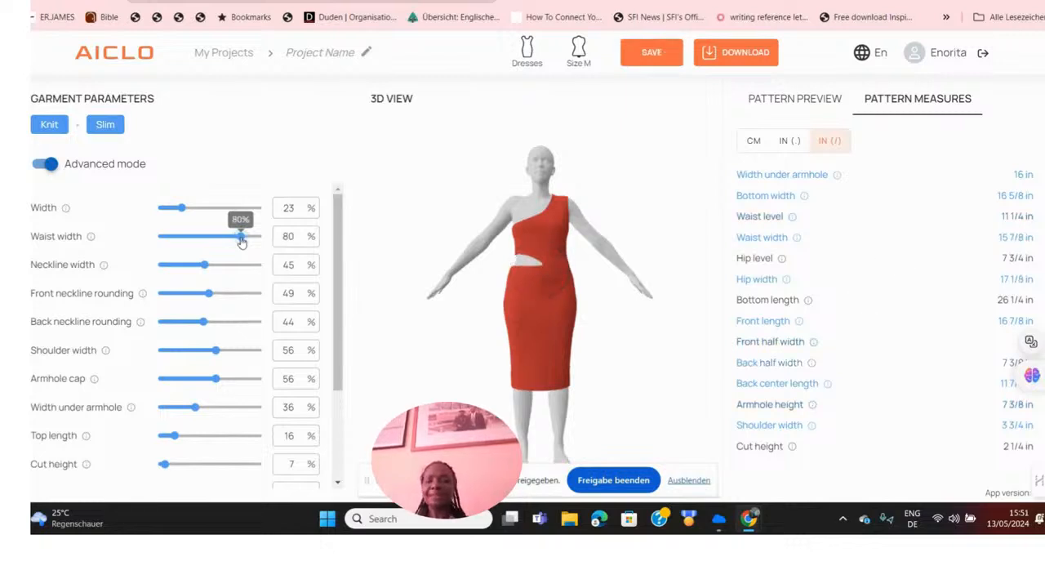
{"action": "left_click_drag", "start_coordinate": [242, 242], "coordinate": [243, 246]}
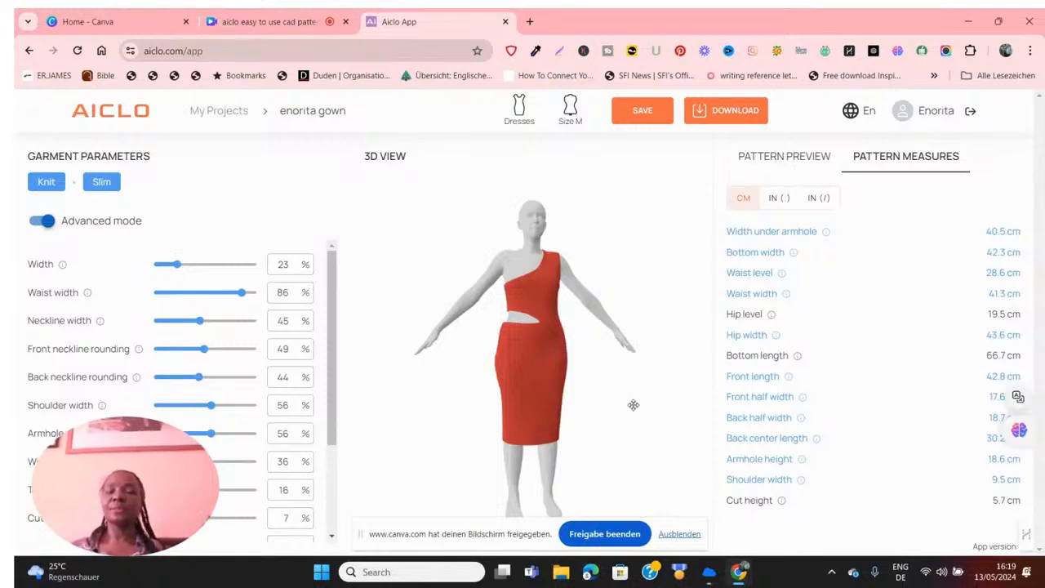
{"action": "mouse_move", "coordinate": [626, 392]}
{"action": "left_mouse_down"}
{"action": "mouse_move", "coordinate": [577, 400]}
{"action": "mouse_move", "coordinate": [466, 364]}
{"action": "mouse_move", "coordinate": [446, 406]}
{"action": "mouse_move", "coordinate": [636, 387]}
{"action": "left_mouse_up"}
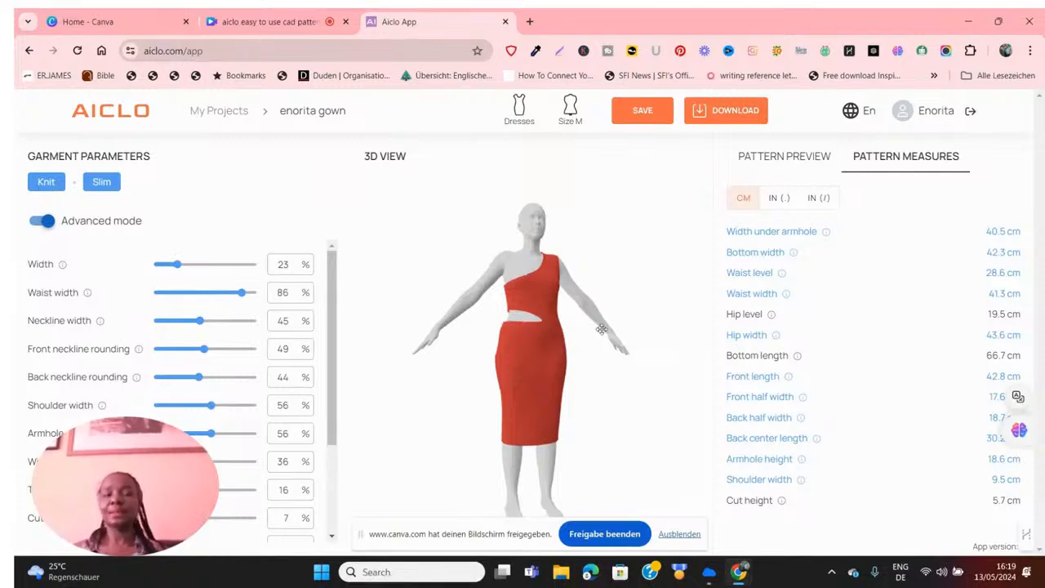
{"action": "mouse_move", "coordinate": [601, 329]}
{"action": "left_mouse_down"}
{"action": "mouse_move", "coordinate": [557, 354]}
{"action": "mouse_move", "coordinate": [430, 329]}
{"action": "mouse_move", "coordinate": [403, 275]}
{"action": "mouse_move", "coordinate": [435, 348]}
{"action": "mouse_move", "coordinate": [563, 339]}
{"action": "mouse_move", "coordinate": [612, 311]}
{"action": "mouse_move", "coordinate": [608, 341]}
{"action": "left_mouse_up"}
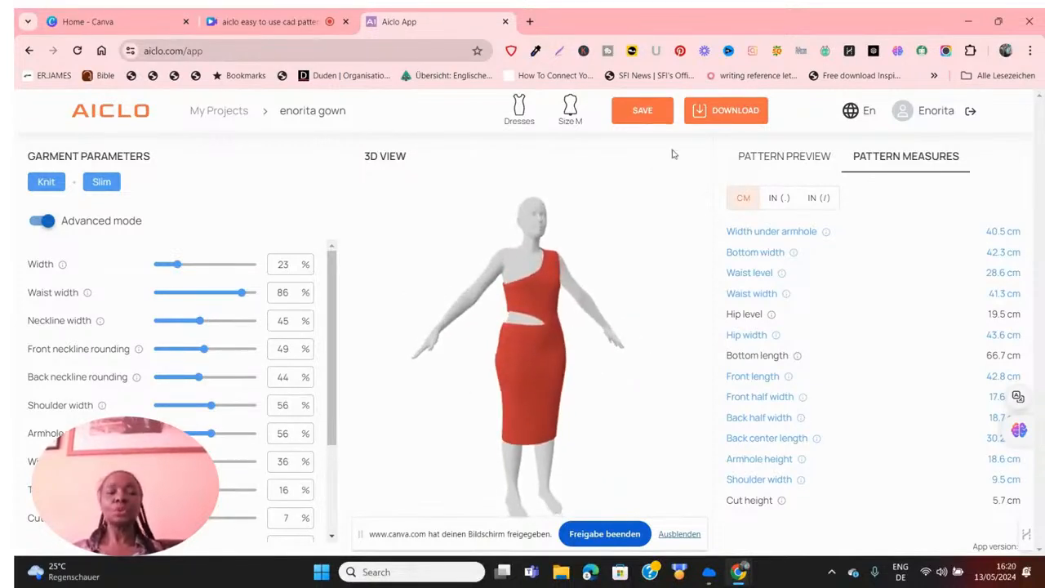
Examine the pattern download options for the PDF format, including the available paper sizes and the pattern and hem allowances
{"action": "left_click", "coordinate": [732, 111]}
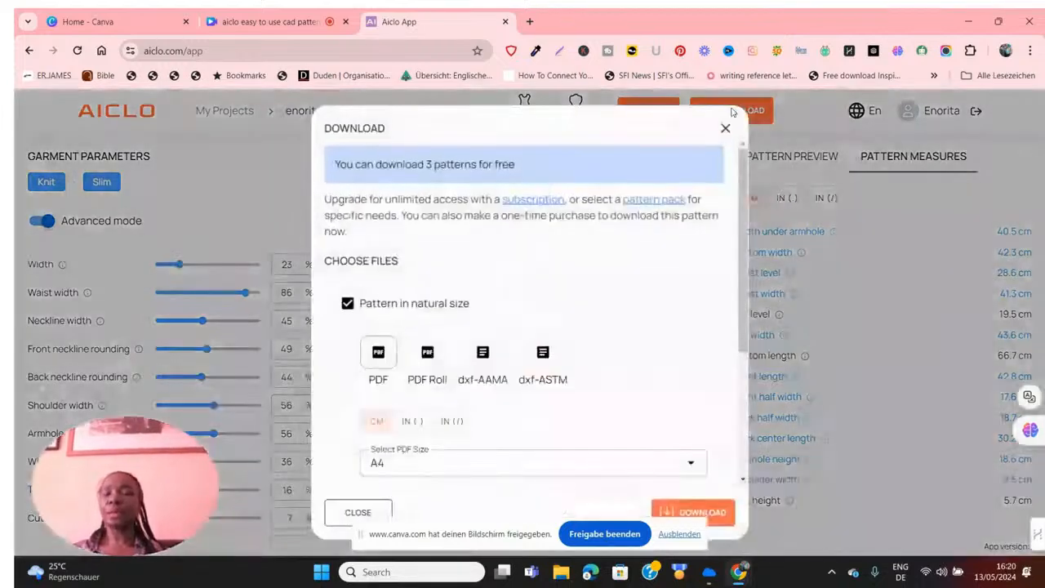
{"action": "left_click", "coordinate": [364, 378]}
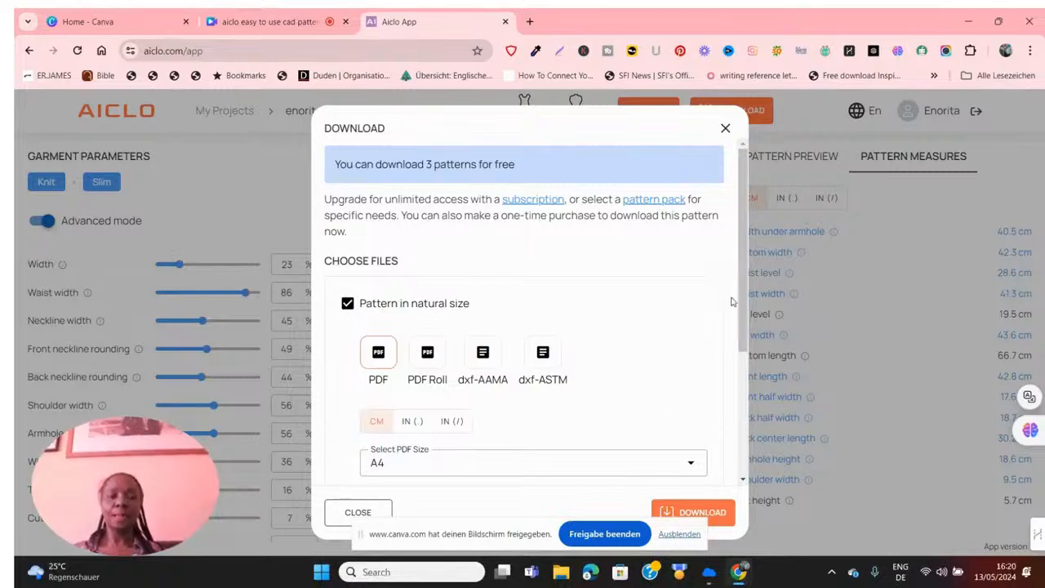
{"action": "scroll", "coordinate": [736, 378], "scroll_direction": "down", "scroll_amount": 1}
{"action": "left_click_drag", "start_coordinate": [736, 378], "coordinate": [733, 467]}
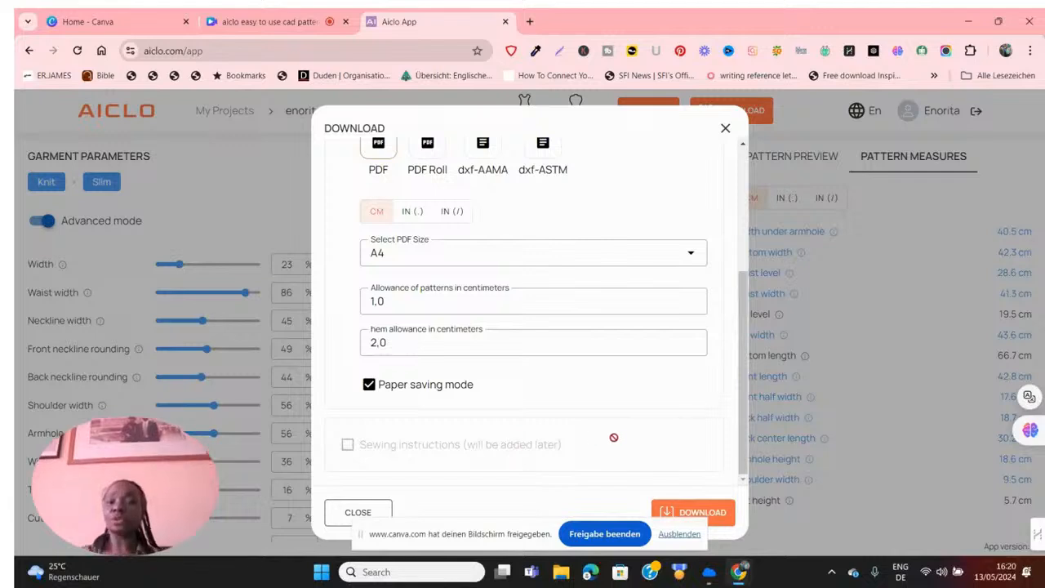
{"action": "left_click", "coordinate": [391, 258]}
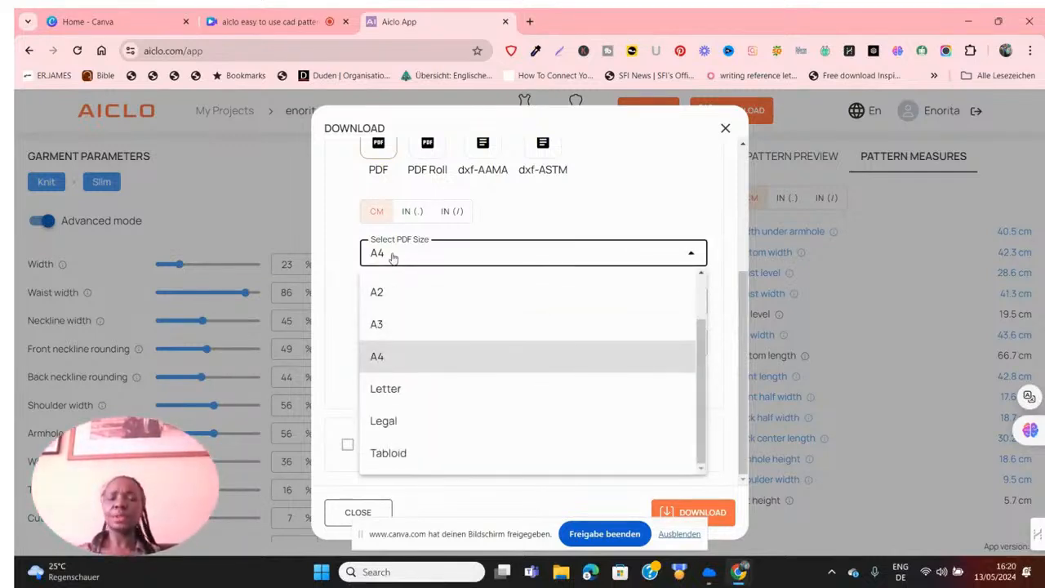
{"action": "left_click", "coordinate": [392, 258]}
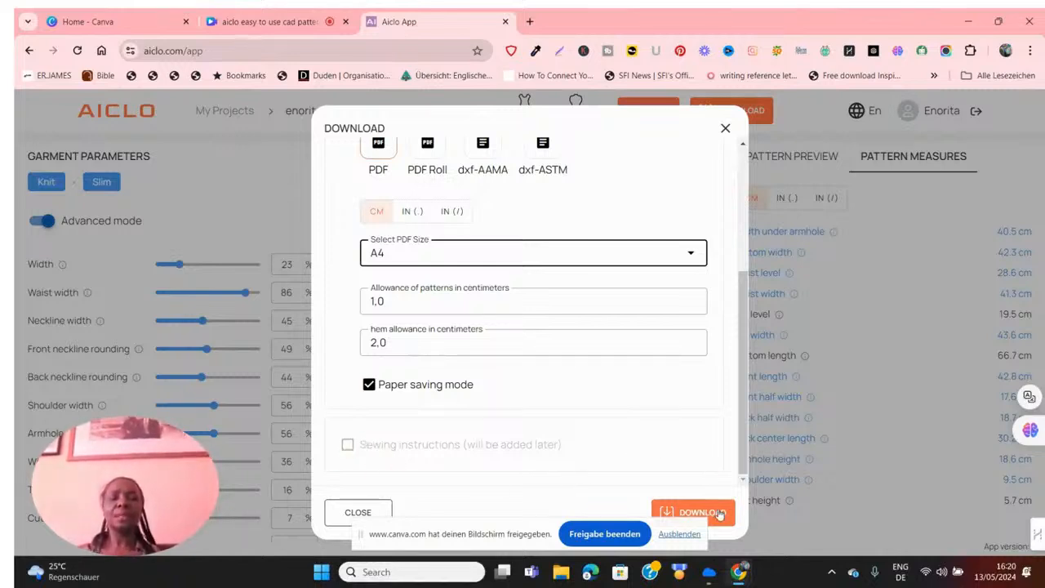
{"action": "left_click_drag", "start_coordinate": [743, 405], "coordinate": [744, 253]}
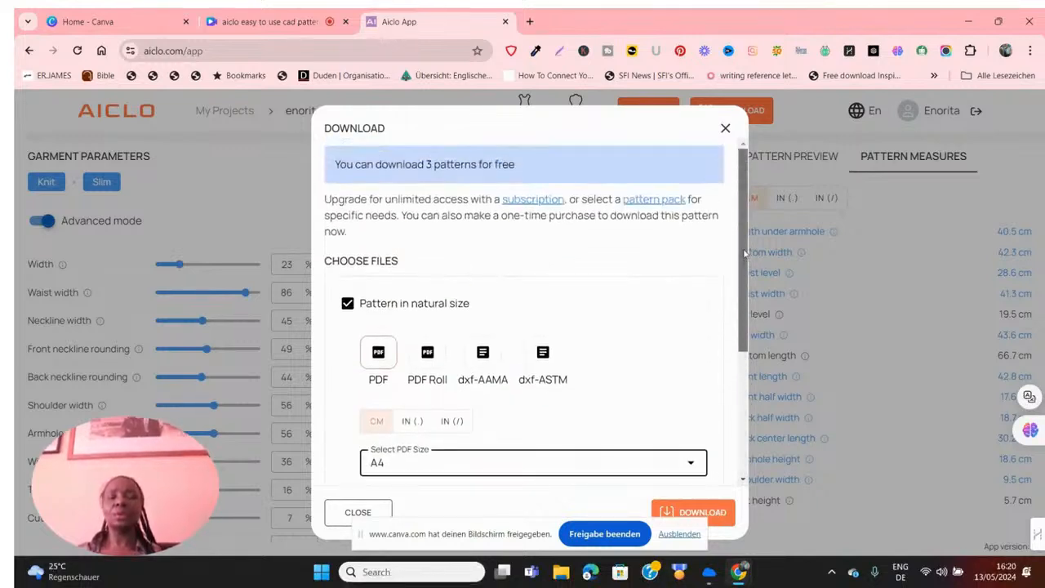
{"action": "left_click", "coordinate": [724, 130]}
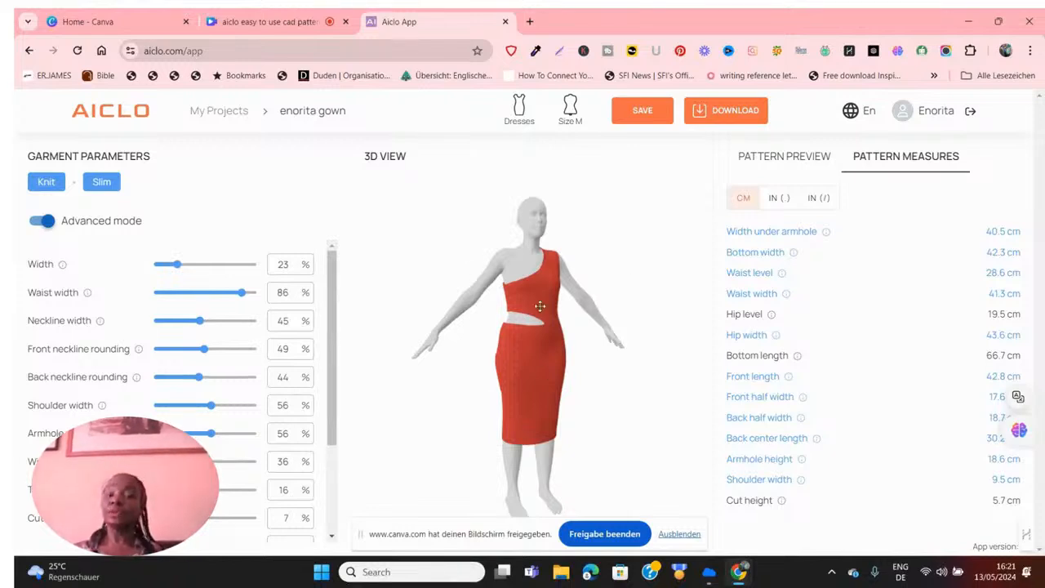
Open the form for a new avatar and examine how height and maximum chest circumference are measured on the body
{"action": "left_click", "coordinate": [569, 108]}
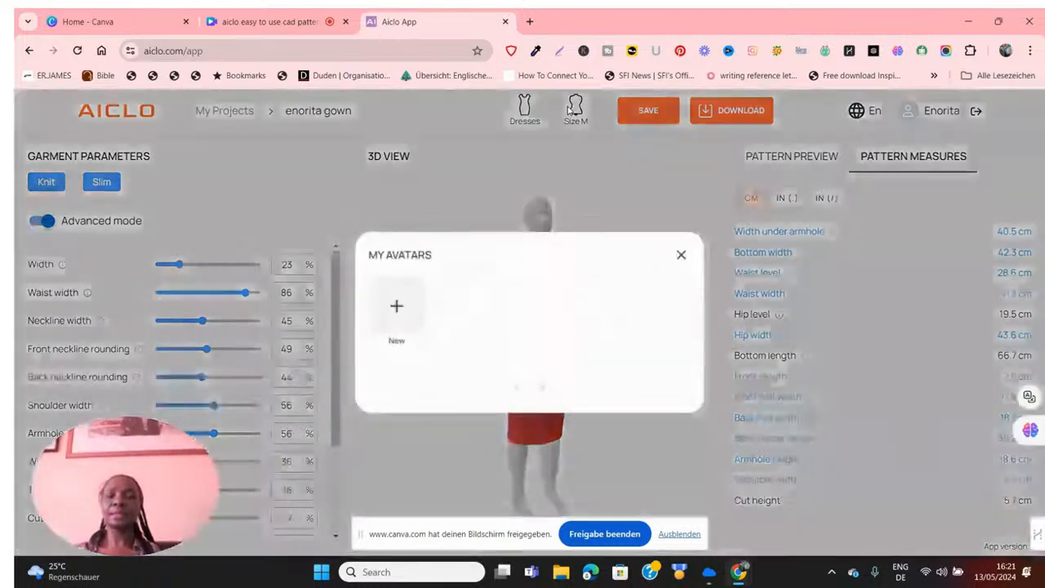
{"action": "left_click", "coordinate": [399, 311]}
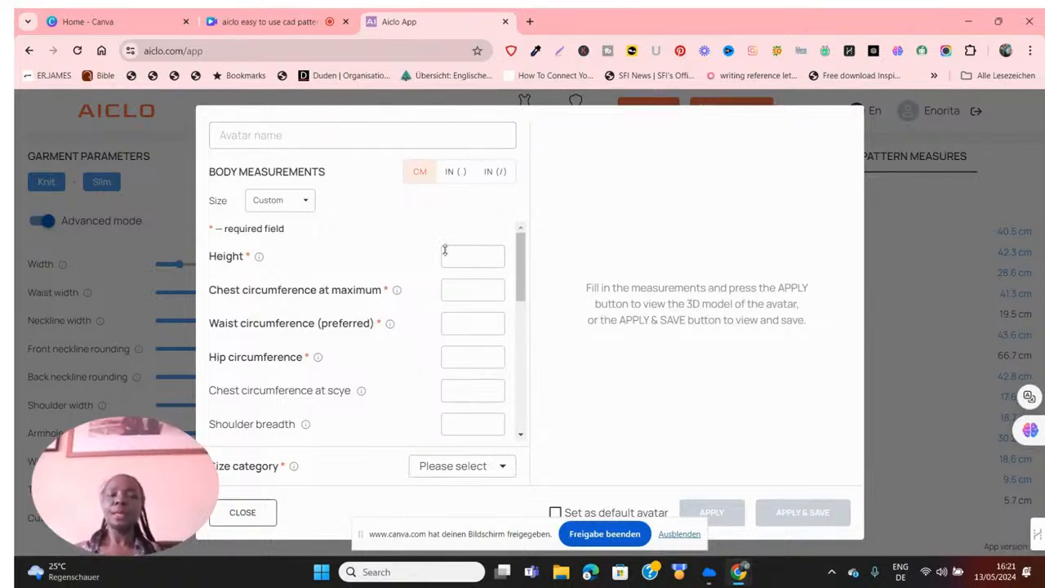
{"action": "left_click", "coordinate": [259, 258]}
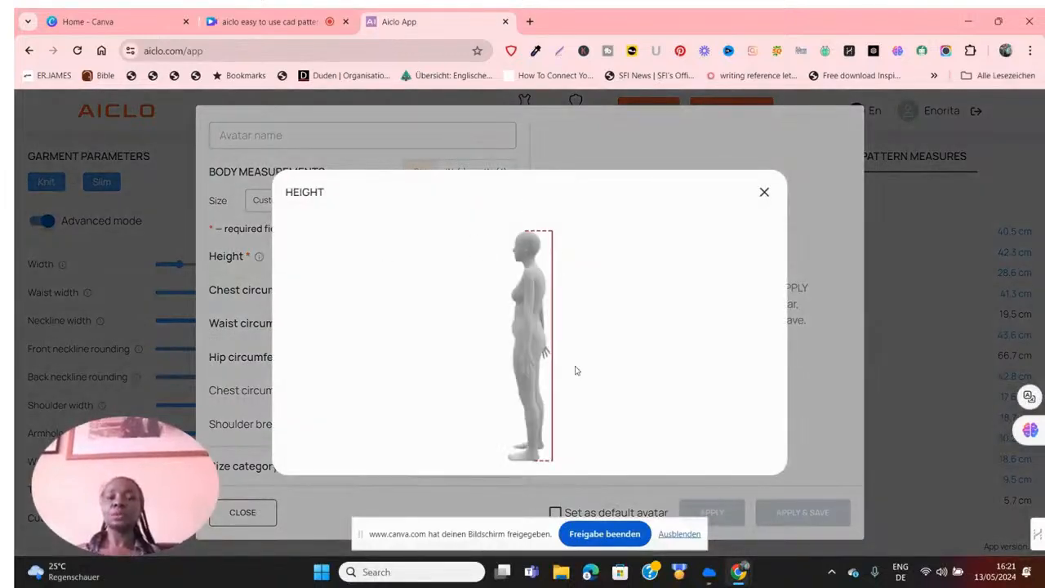
{"action": "left_click", "coordinate": [764, 192]}
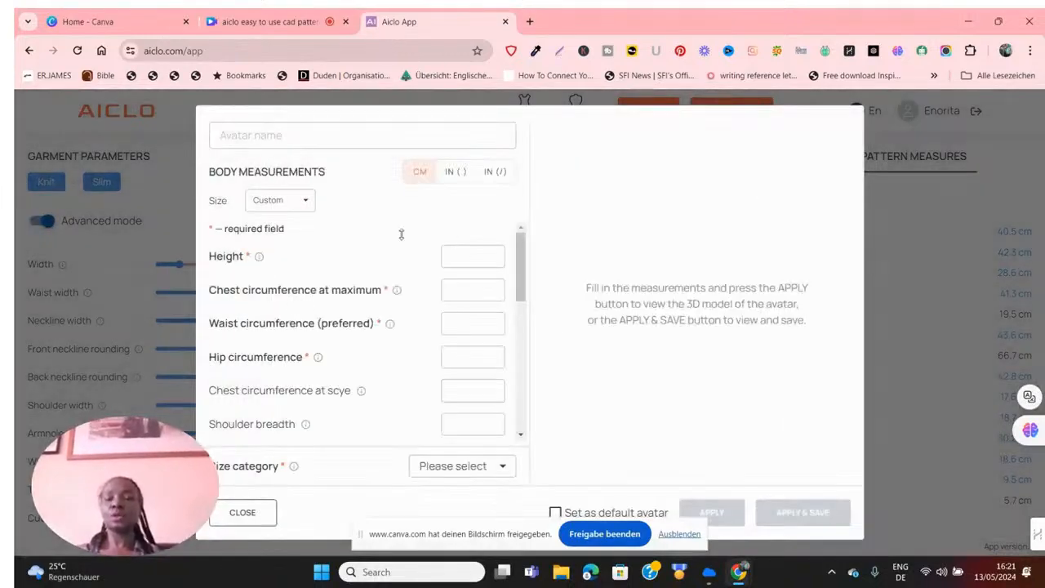
{"action": "left_click", "coordinate": [397, 292]}
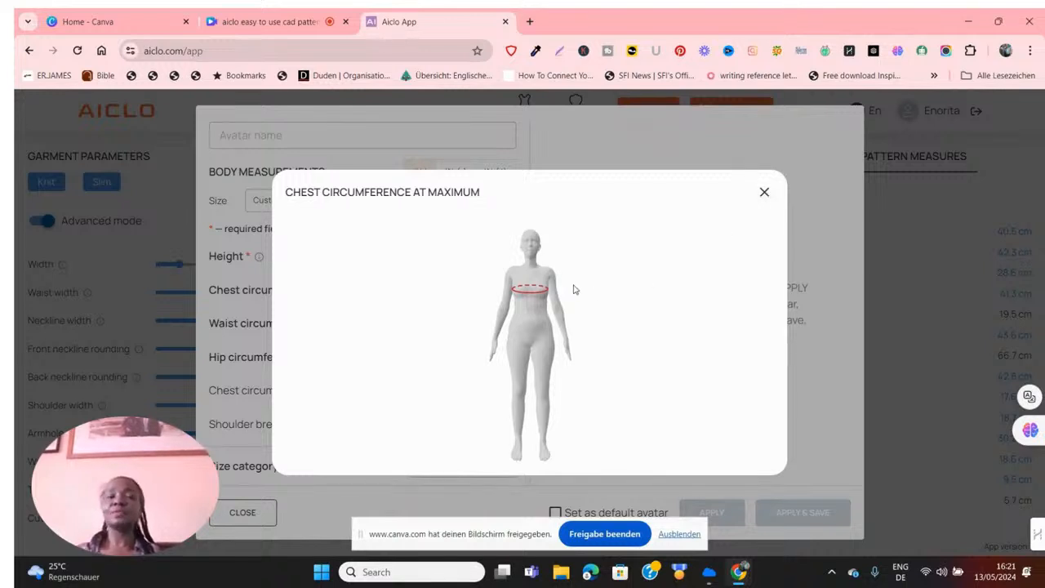
{"action": "left_click", "coordinate": [764, 193]}
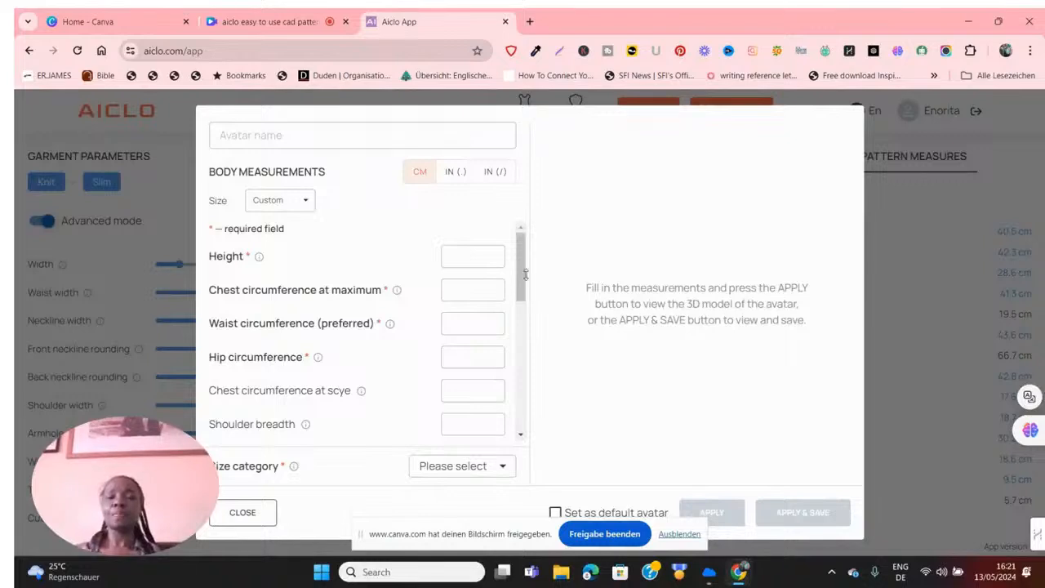
Look through the remaining body measurement fields down to ankle circumference and leave the avatar form without saving
{"action": "left_click_drag", "start_coordinate": [521, 275], "coordinate": [526, 473]}
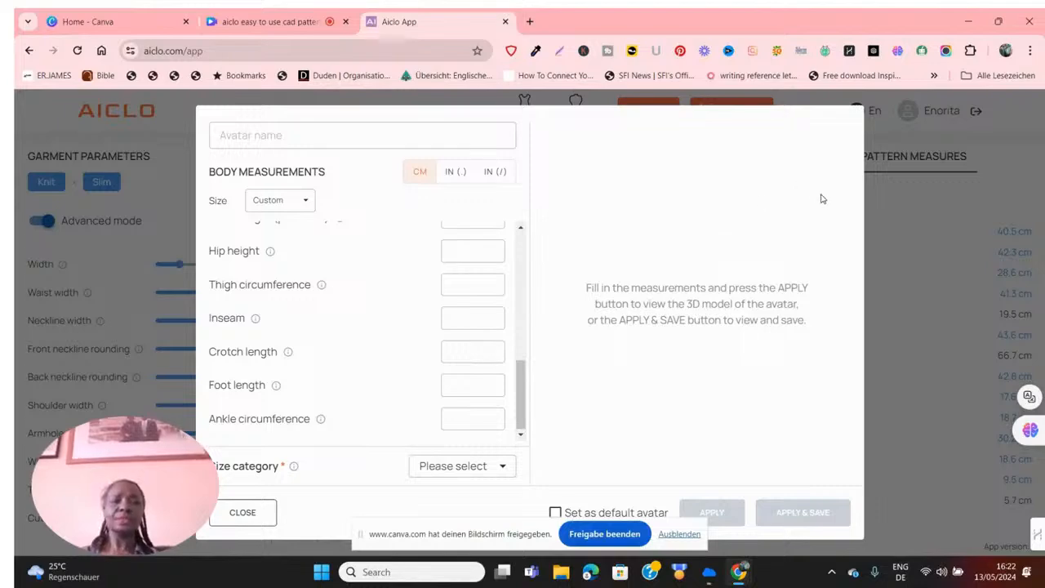
{"action": "left_click", "coordinate": [865, 247]}
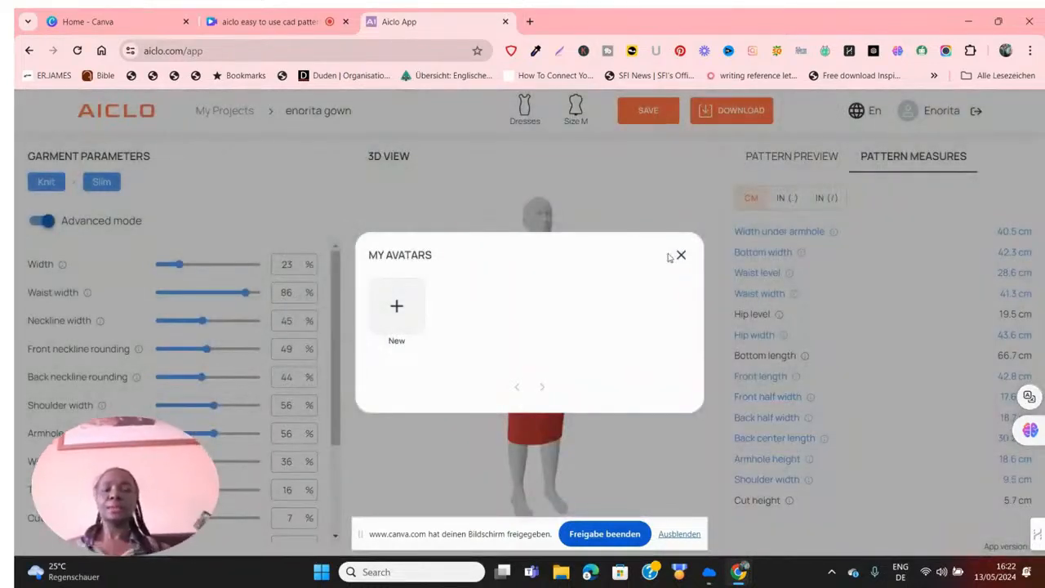
{"action": "left_click", "coordinate": [682, 256]}
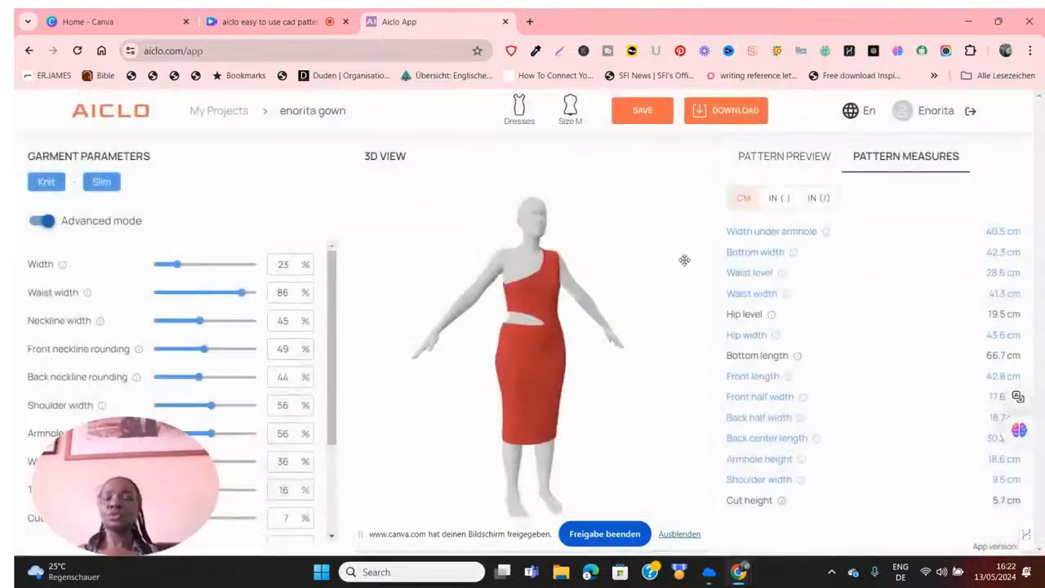